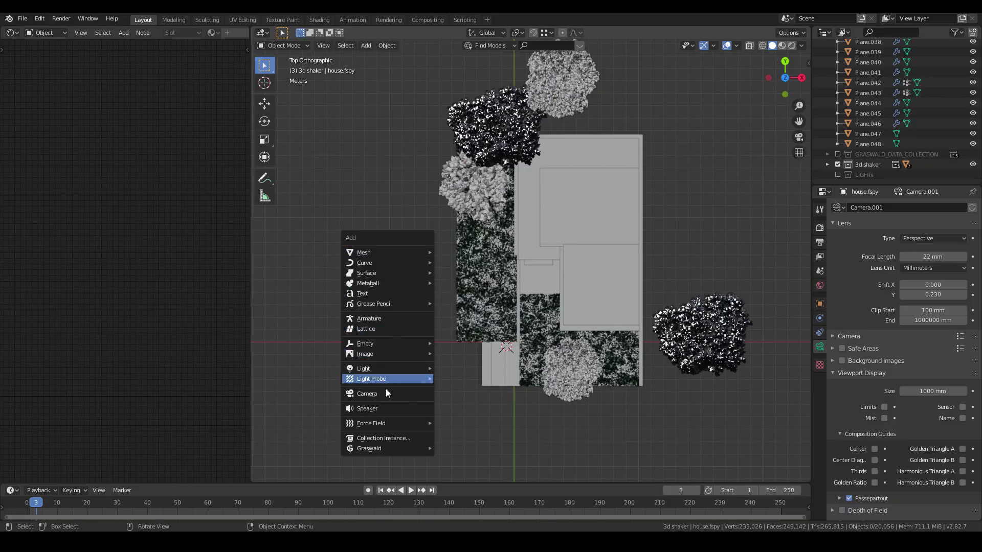
Add a camera, place it near the house and rotate it 90 degrees.
click(403, 385)
key(g)
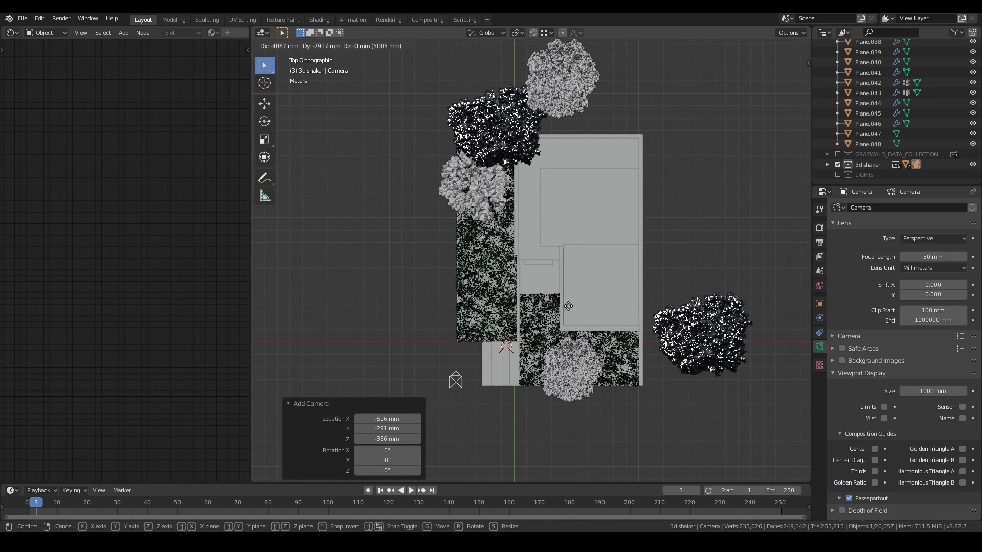
click(570, 297)
key(KP_3)
text(r90)
key(Return)
key(KP_7)
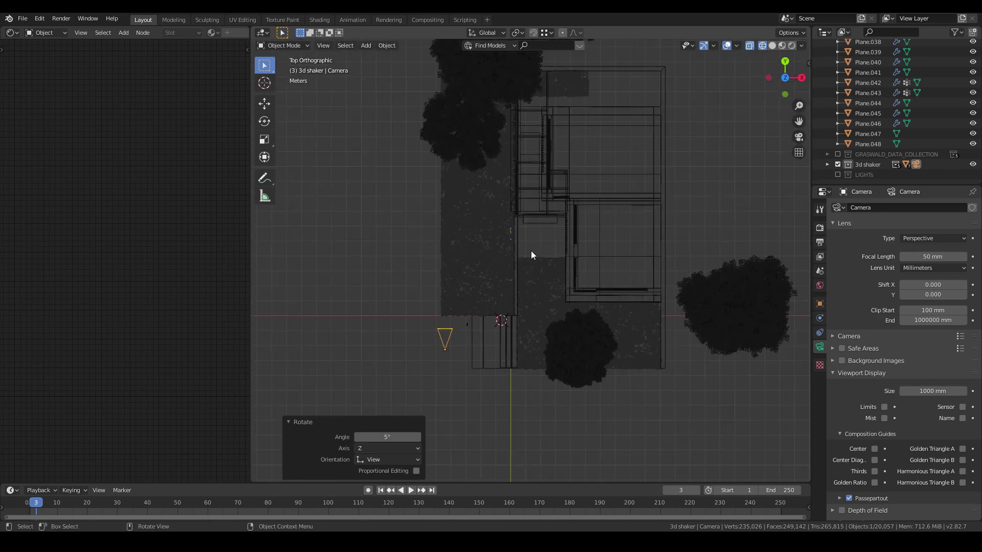
Aim the camera at the house, view through it and lower its height.
key(r)
click(551, 297)
key(KP_0)
key(g)
key(z)
click(790, 256)
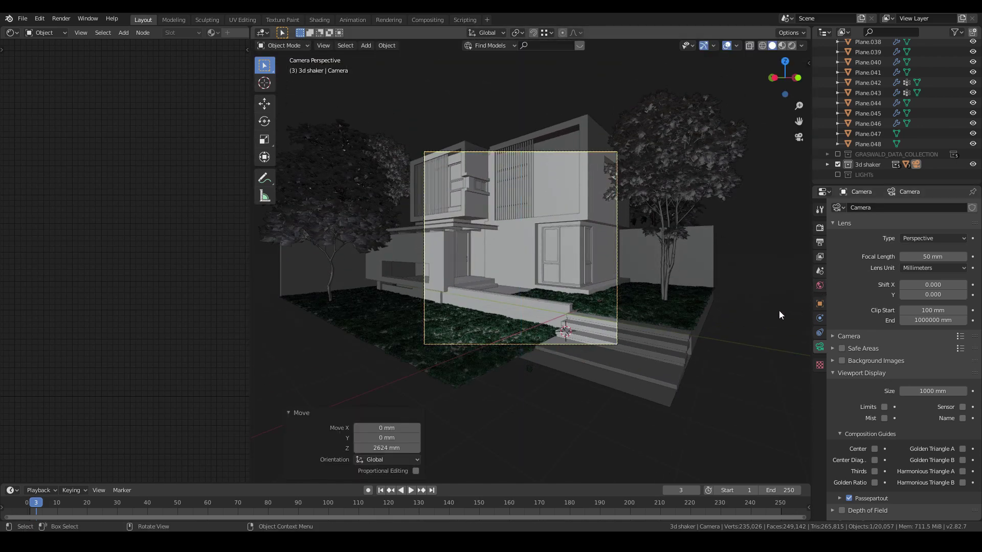
key(g)
key(Escape)
Set the camera focal length to 26 mm and dolly it closer to the house.
drag(932, 257, 895, 256)
key(g)
click(745, 260)
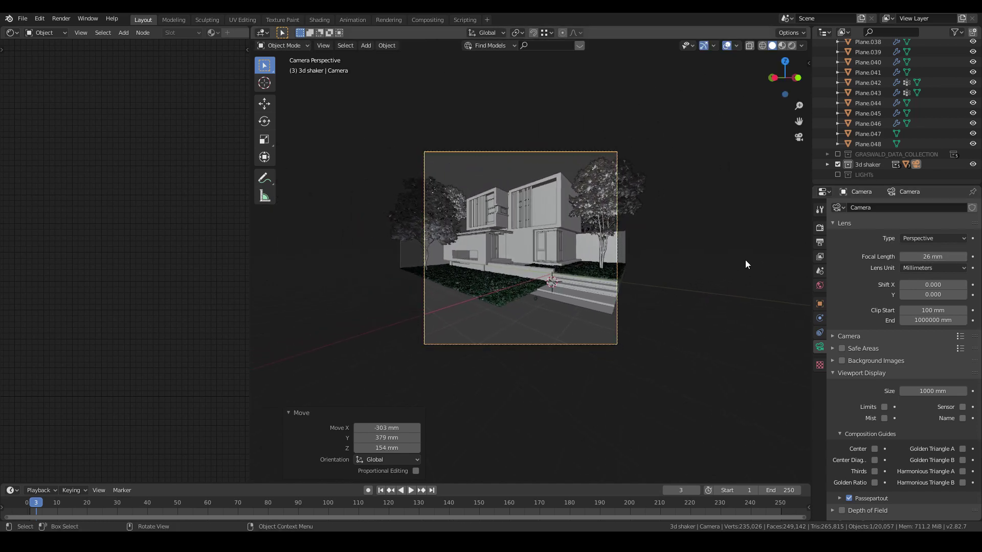
key(g)
key(z)
key(z)
click(621, 263)
Reposition and tilt the camera for a low, close framing of the house front.
key(g)
click(654, 271)
key(r)
key(r)
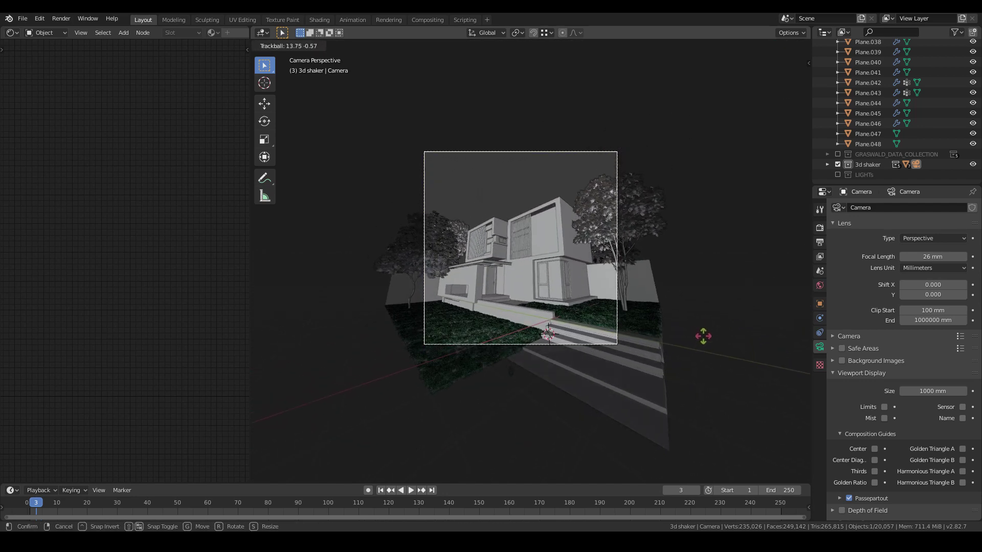
click(703, 336)
scroll(596, 356, up, 4)
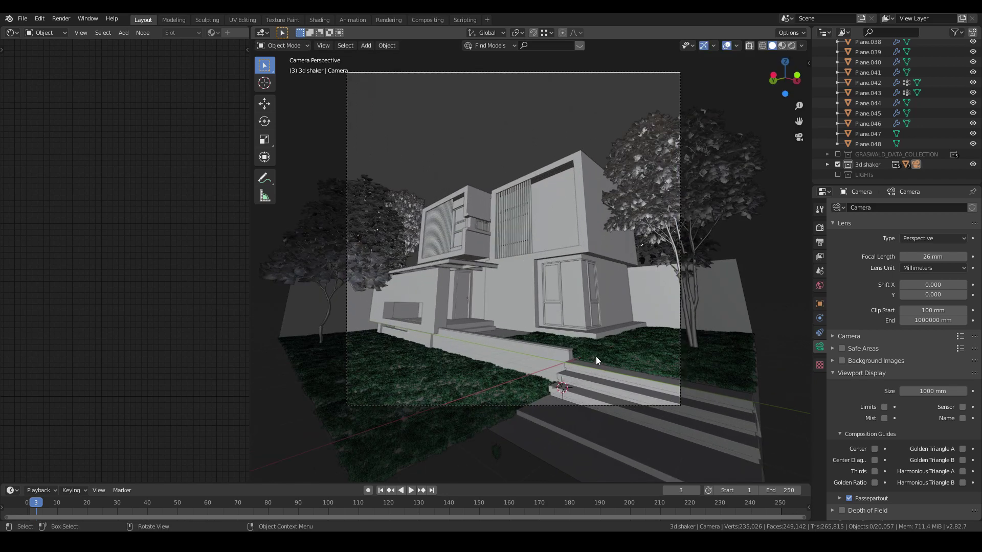
scroll(596, 357, up, 2)
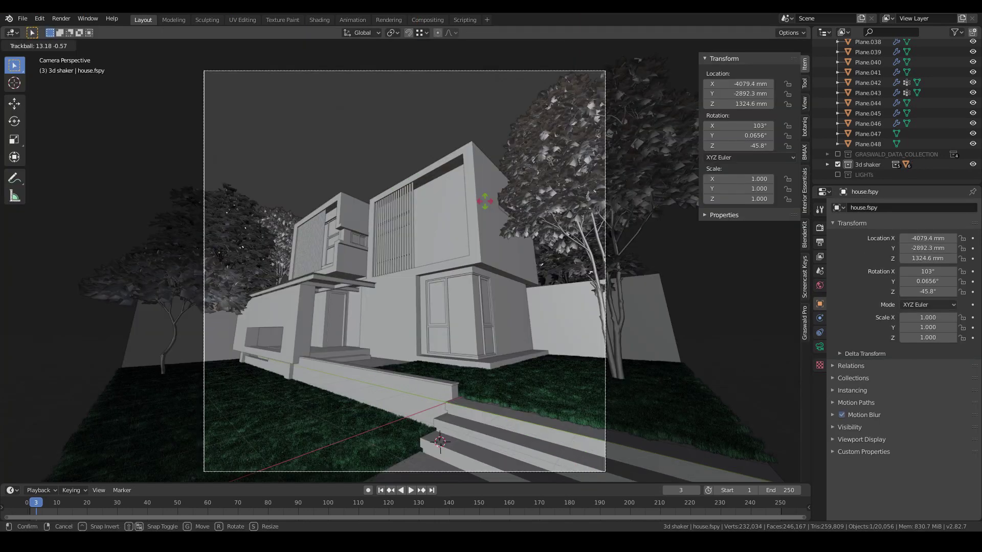
Set the camera's X rotation to exactly 90°.
click(485, 202)
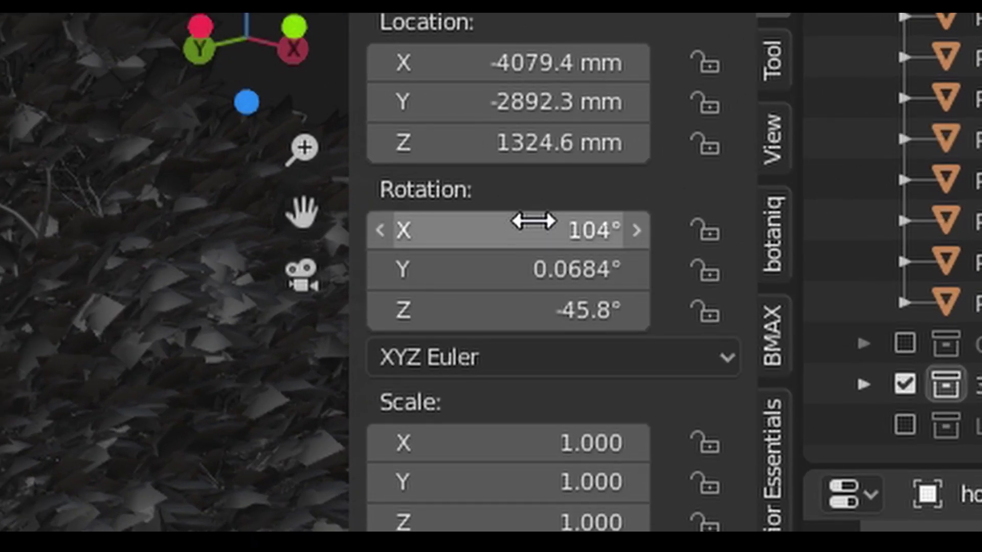
click(535, 224)
text(90)
key(Return)
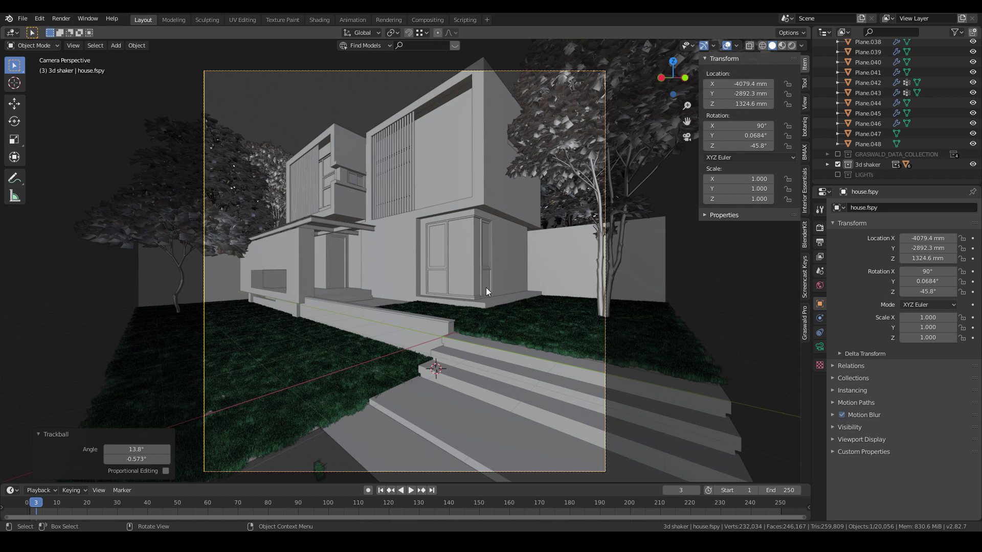
Give the camera a vertical lens Shift Y of 0.220.
click(820, 346)
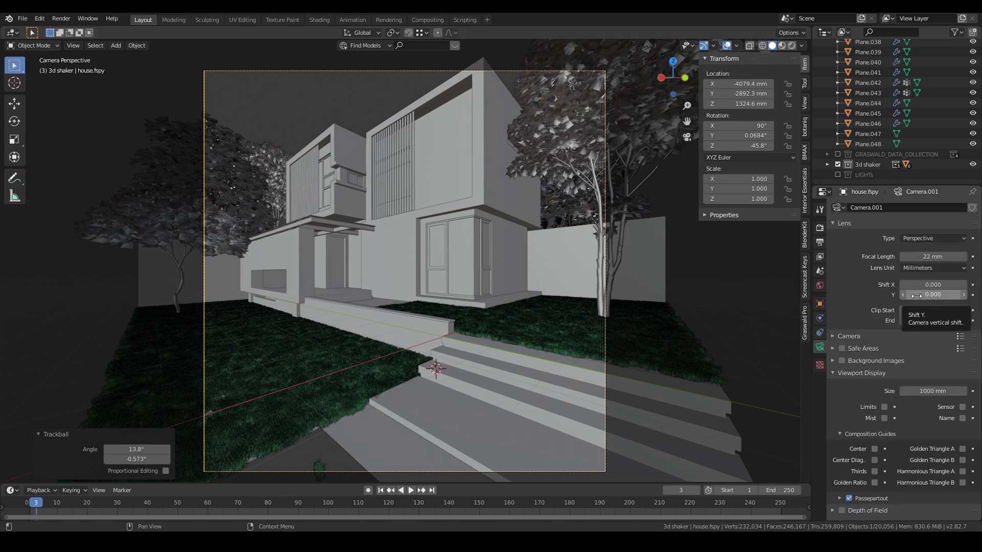
drag(933, 295, 967, 295)
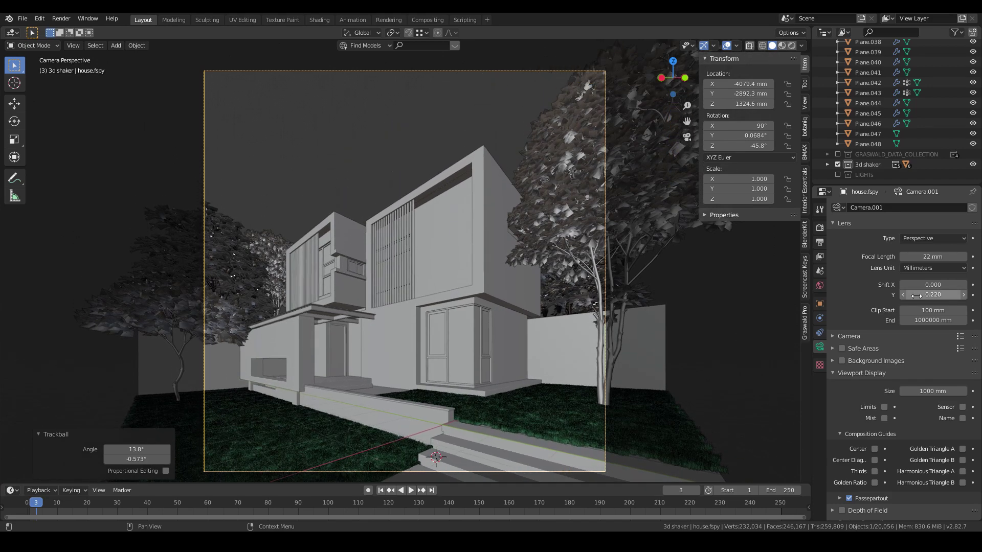
scroll(471, 234, down, 2)
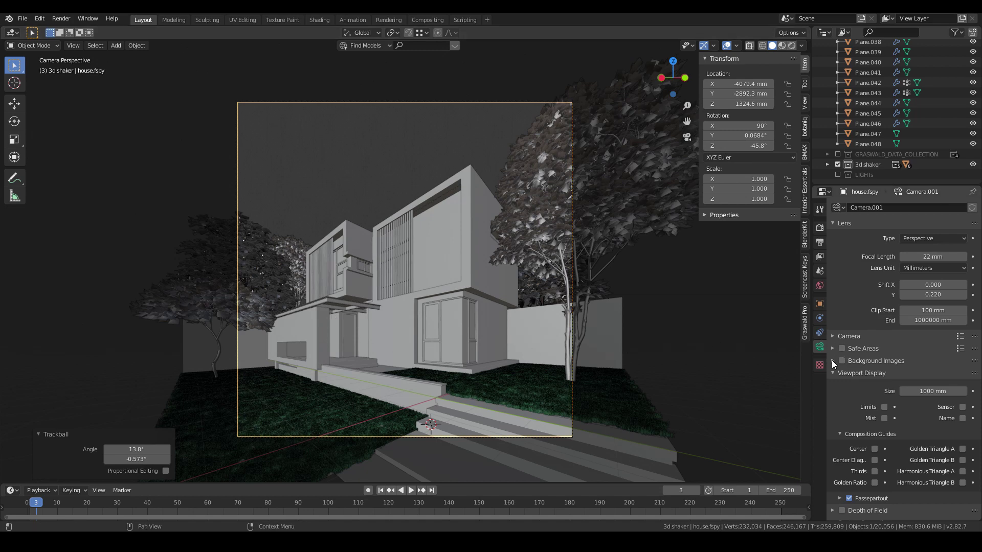
Enable the Thirds composition guide in the camera's Viewport Display and leave Center off.
click(837, 373)
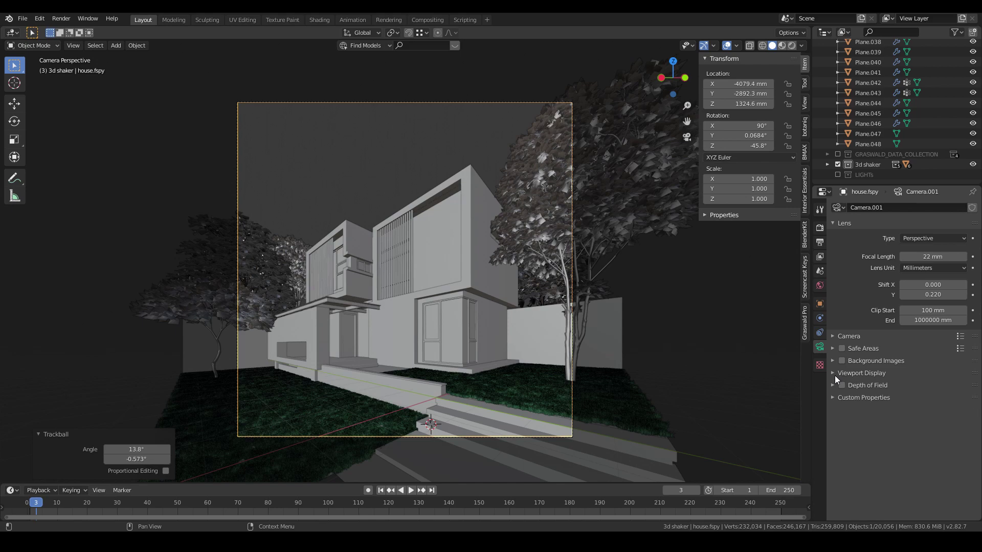
click(835, 373)
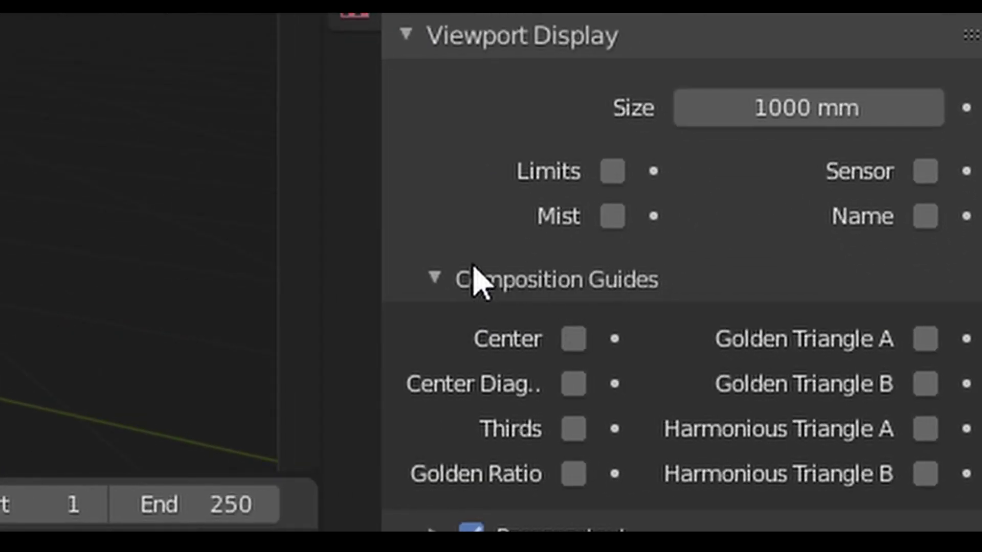
click(580, 341)
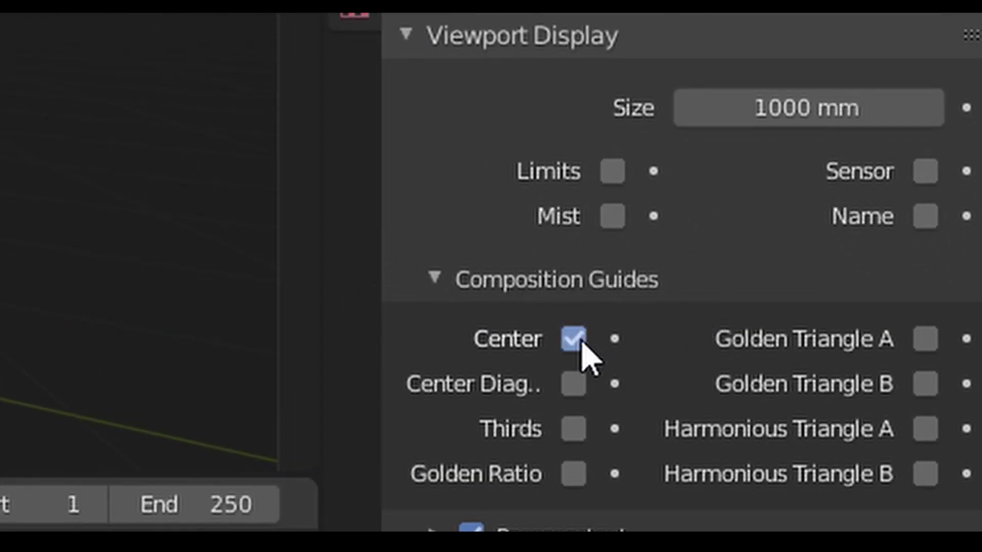
click(575, 430)
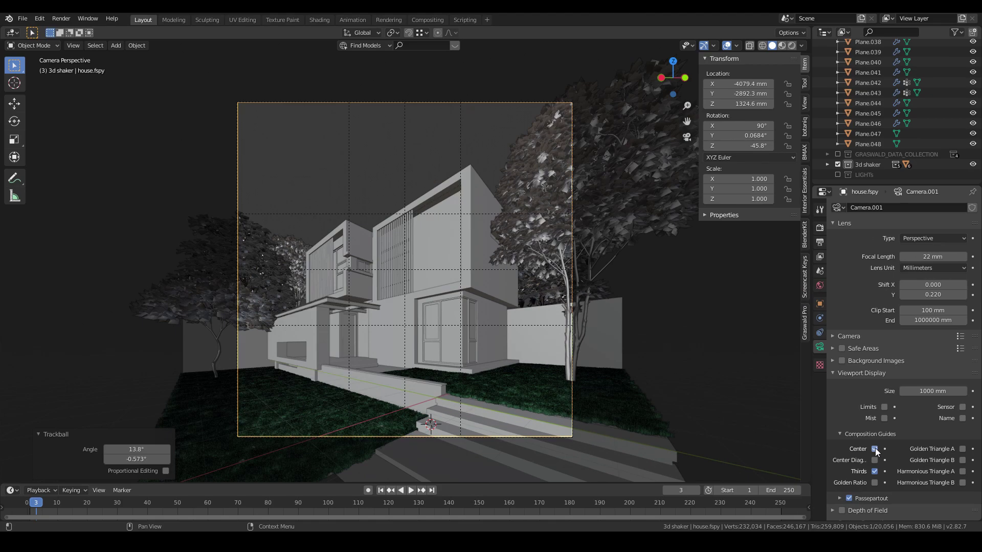
click(817, 428)
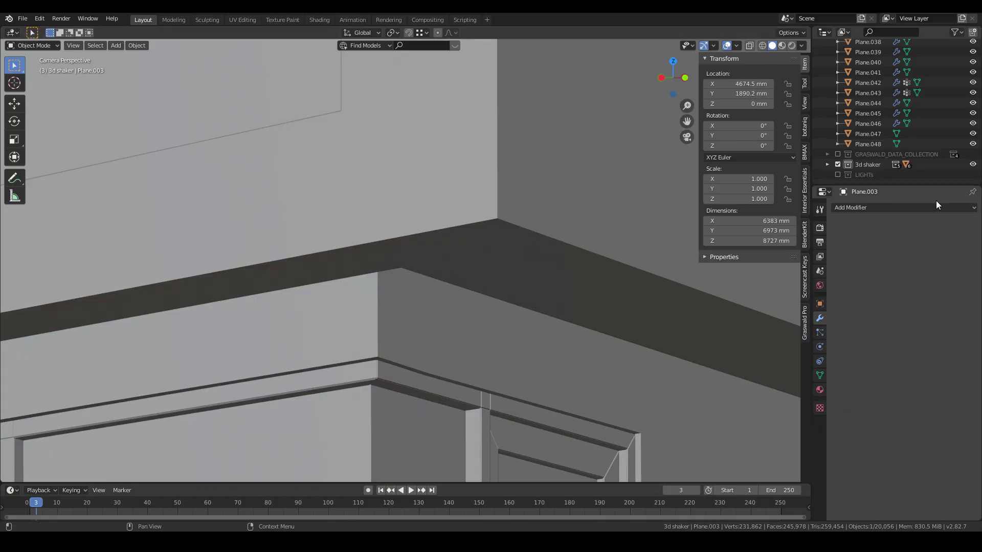
Add a Bevel modifier with 8 mm offset, Angle limit method and 4 segments.
click(918, 210)
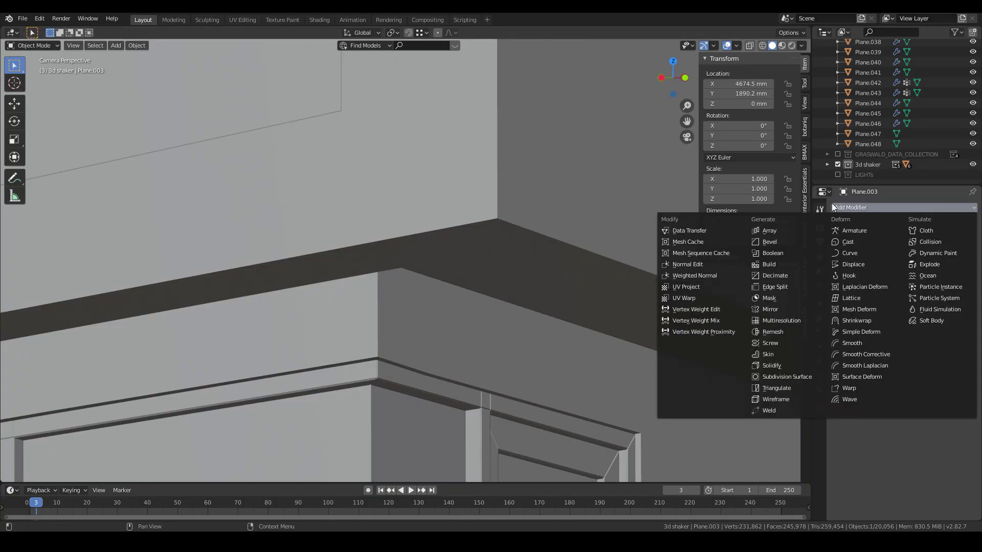
click(771, 243)
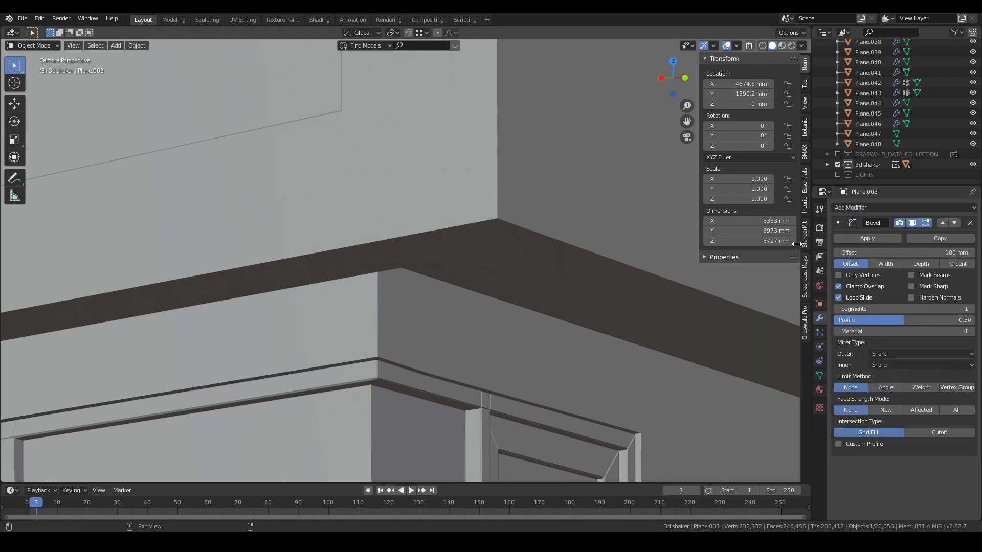
click(887, 252)
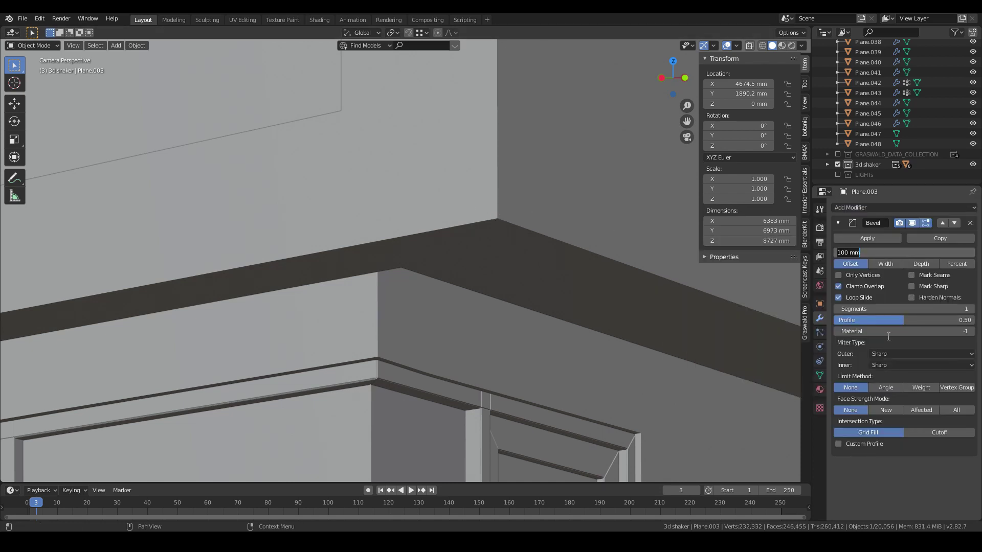
click(887, 388)
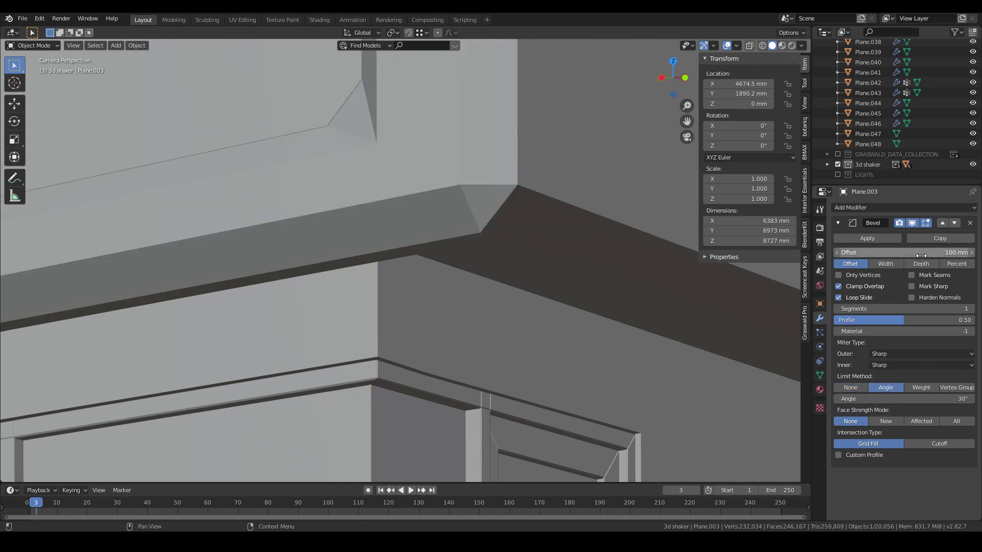
drag(903, 252, 864, 252)
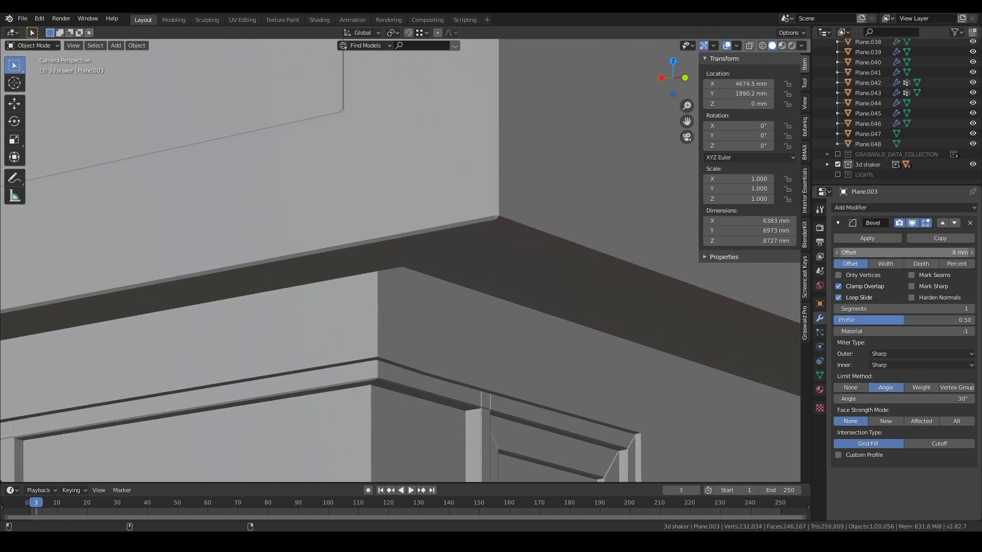
click(971, 309)
click(971, 309)
click(971, 309)
scroll(489, 220, down, 10)
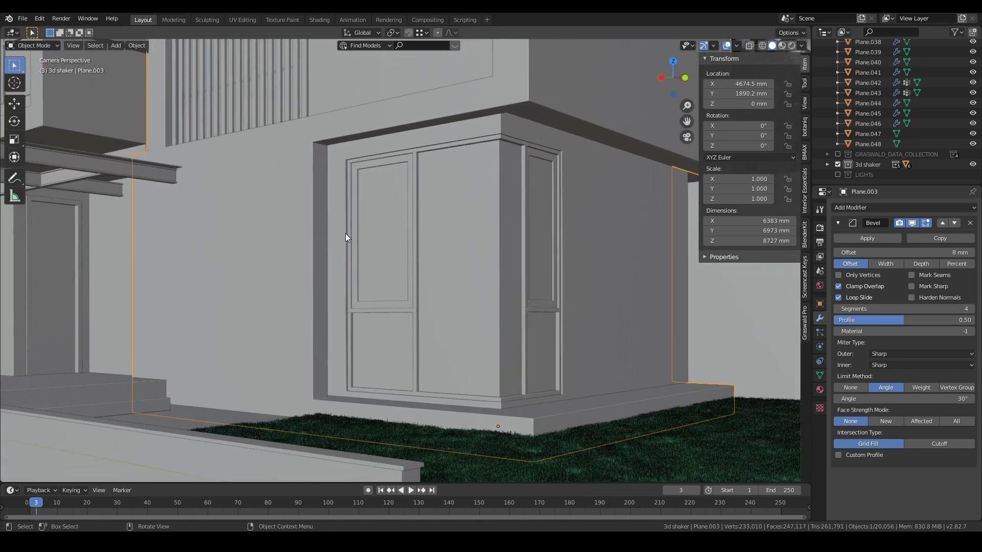
scroll(345, 234, up, 10)
Select the door frame glass and preview its wiping-residue image texture.
click(435, 225)
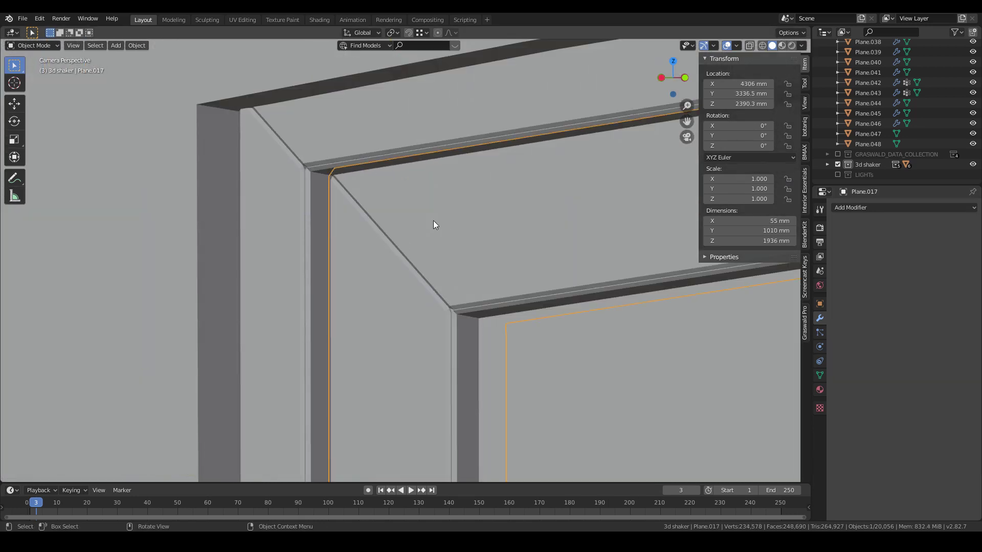
click(289, 145)
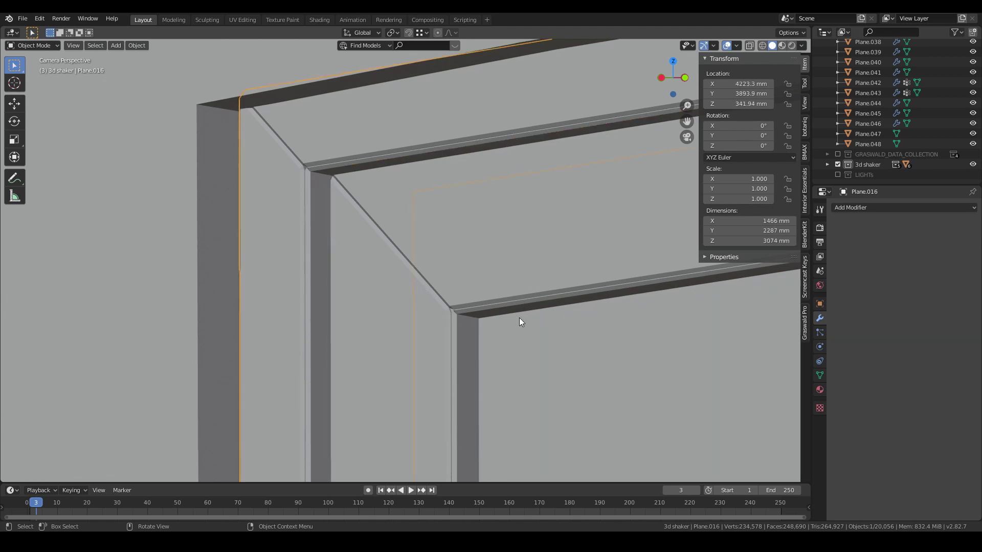
click(483, 290)
scroll(477, 283, up, 2)
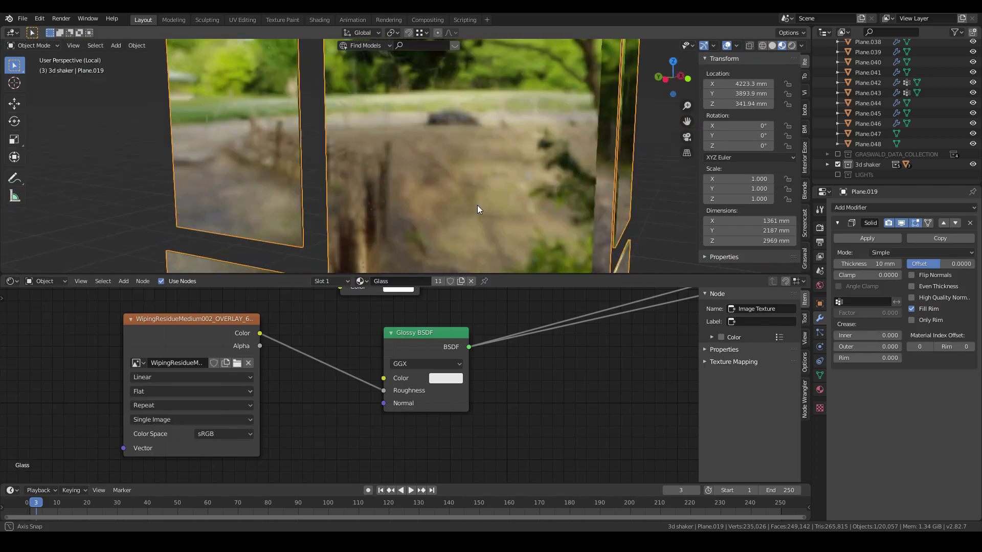
middle_drag(477, 206, 442, 142)
ctrl+shift+click(246, 353)
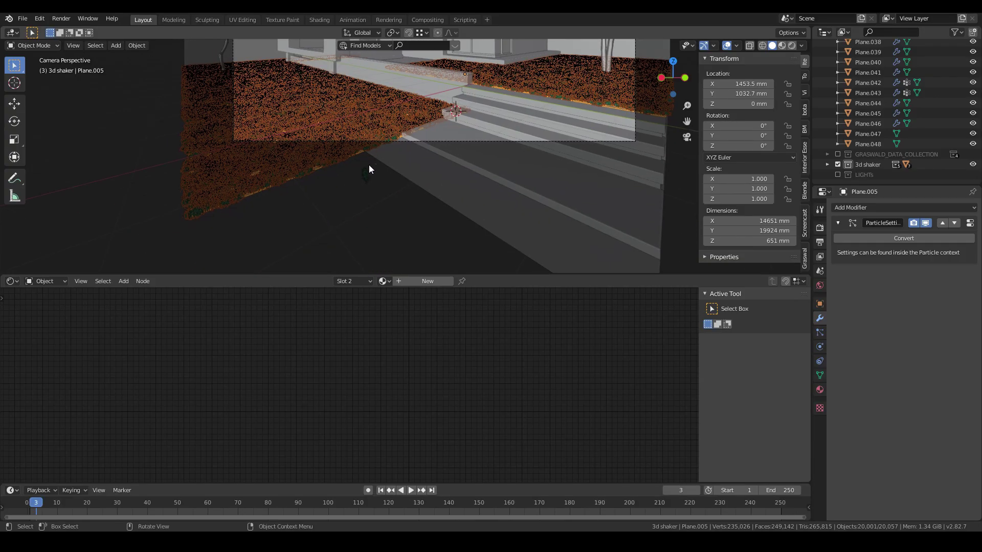
Isolate the small grass clump and view it in Material Preview shading.
click(367, 175)
key(KP_Divide)
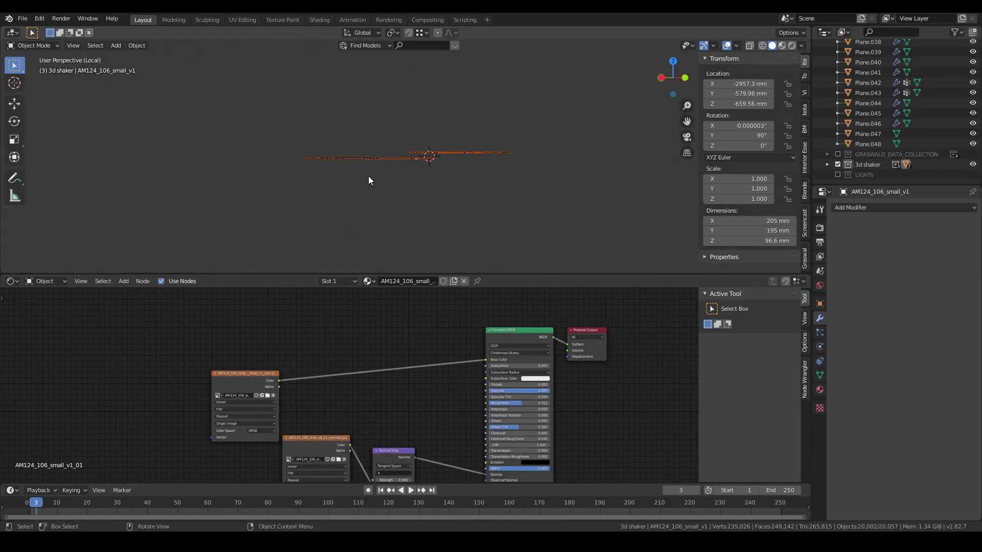
mouse_move(368, 180)
middle_down()
mouse_move(373, 229)
mouse_move(448, 264)
mouse_move(491, 263)
mouse_move(486, 213)
mouse_move(452, 238)
mouse_move(386, 180)
middle_up()
key(z)
scroll(478, 210, down, 5)
Set the grass field's particle scale randomness to 1.000.
click(464, 205)
click(386, 184)
click(819, 333)
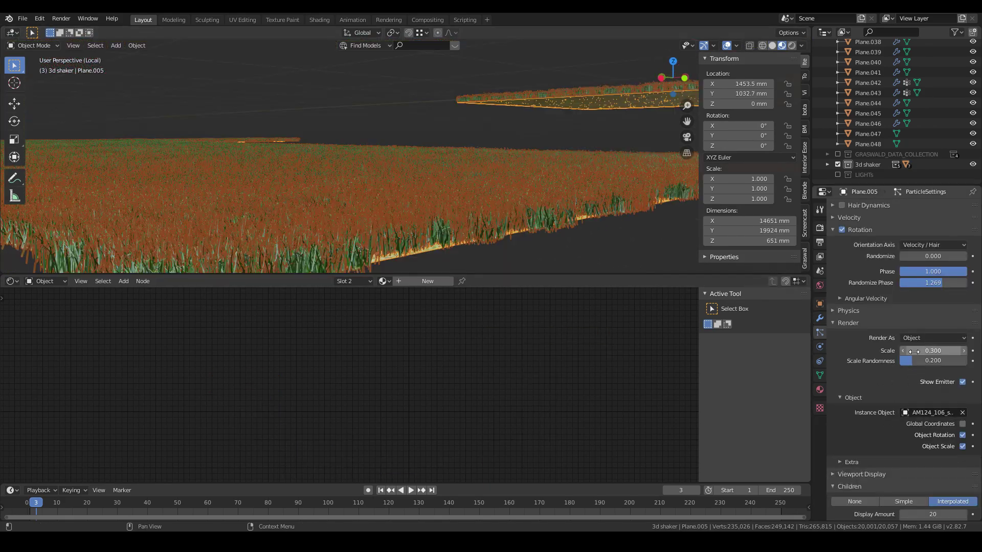
drag(914, 360, 966, 360)
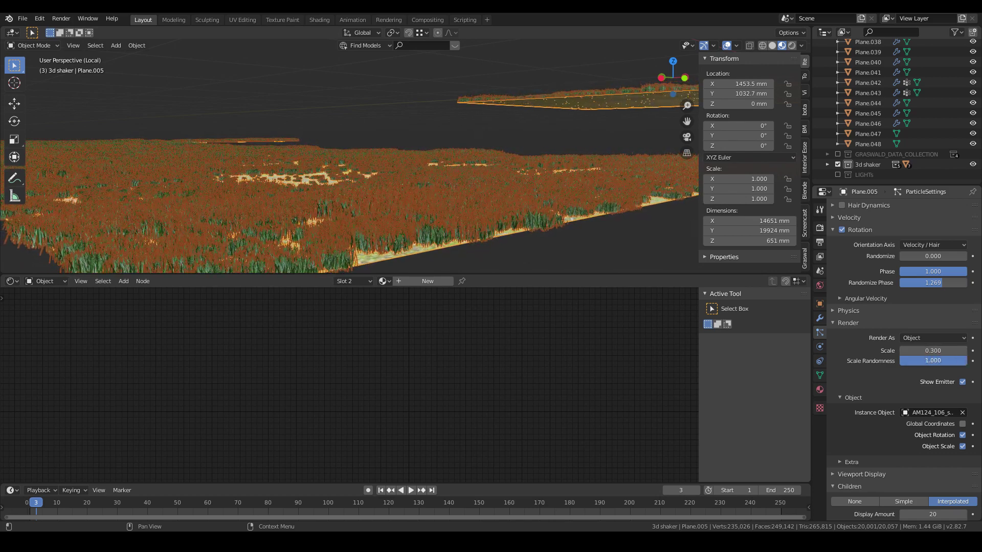
Add a new Graswald Pro scatter system with new particle settings on the ground plane.
middle_drag(437, 222, 456, 232)
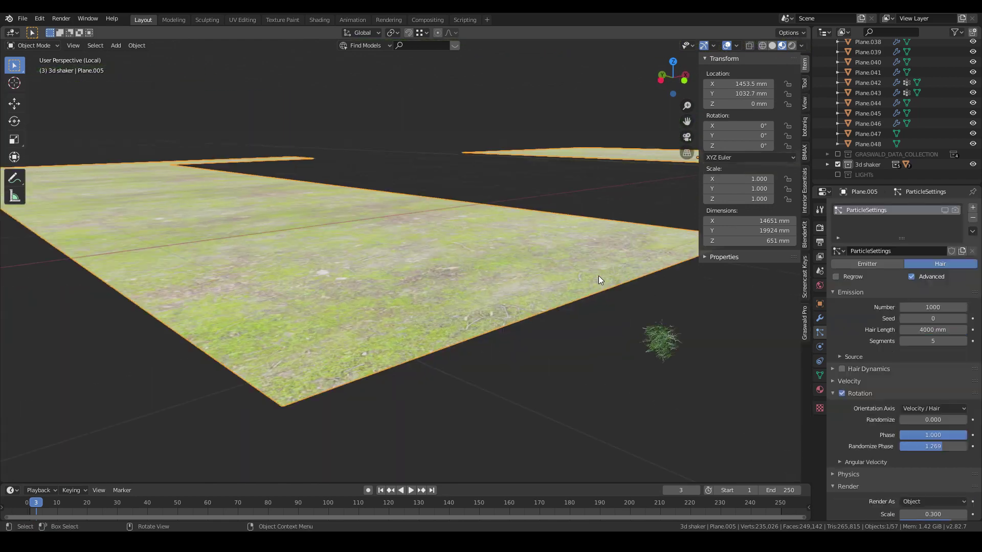
scroll(598, 278, up, 2)
click(806, 323)
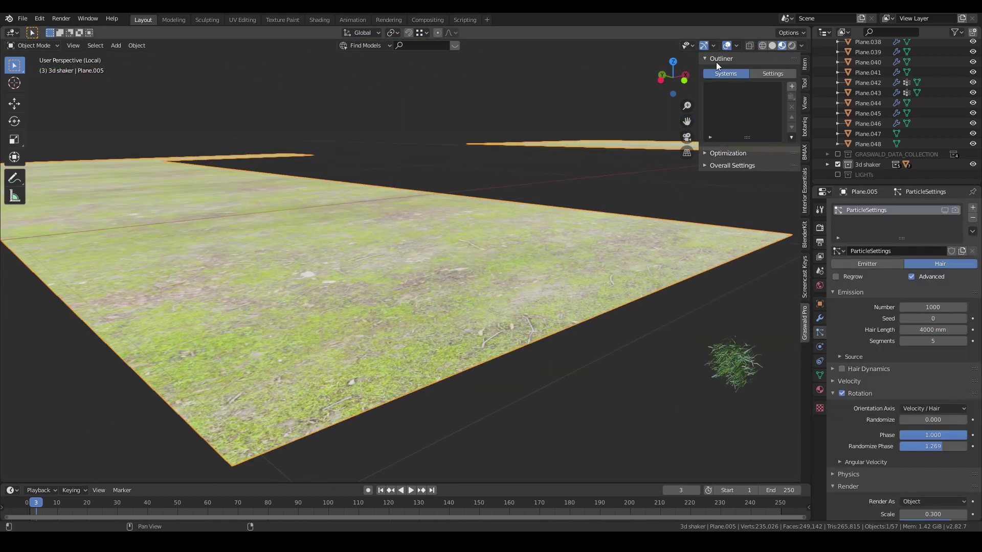
click(791, 91)
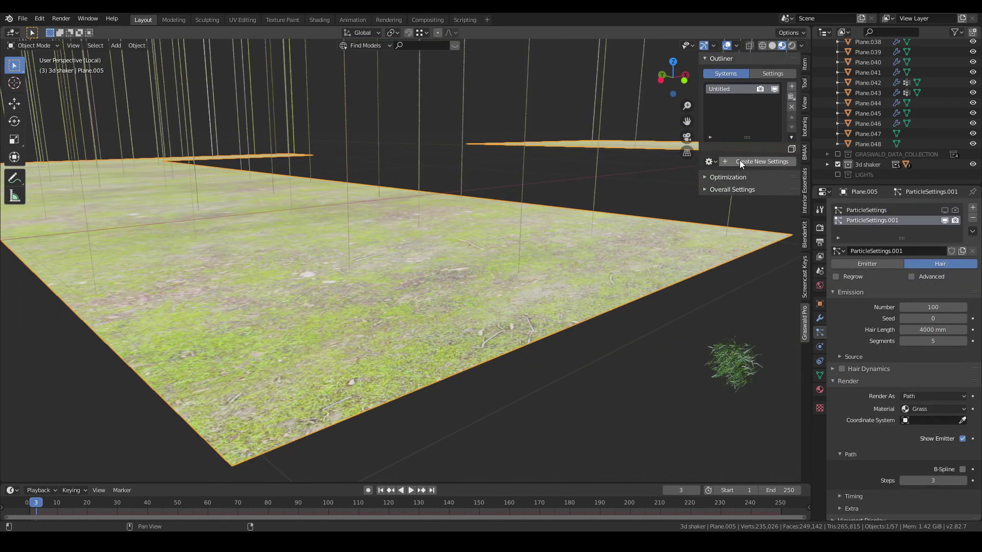
click(740, 161)
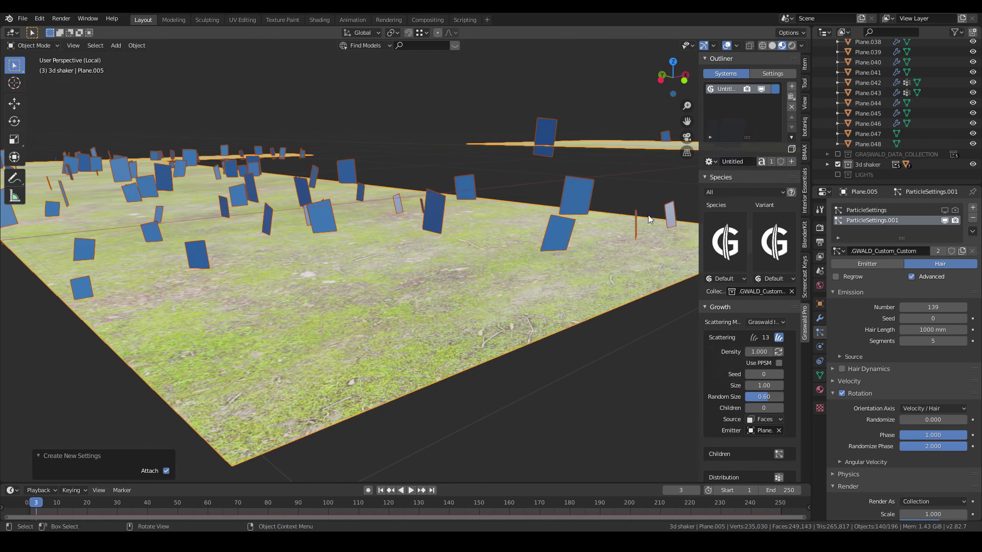
Choose the plant species to scatter and set the hawkbit size to 0.30.
click(725, 240)
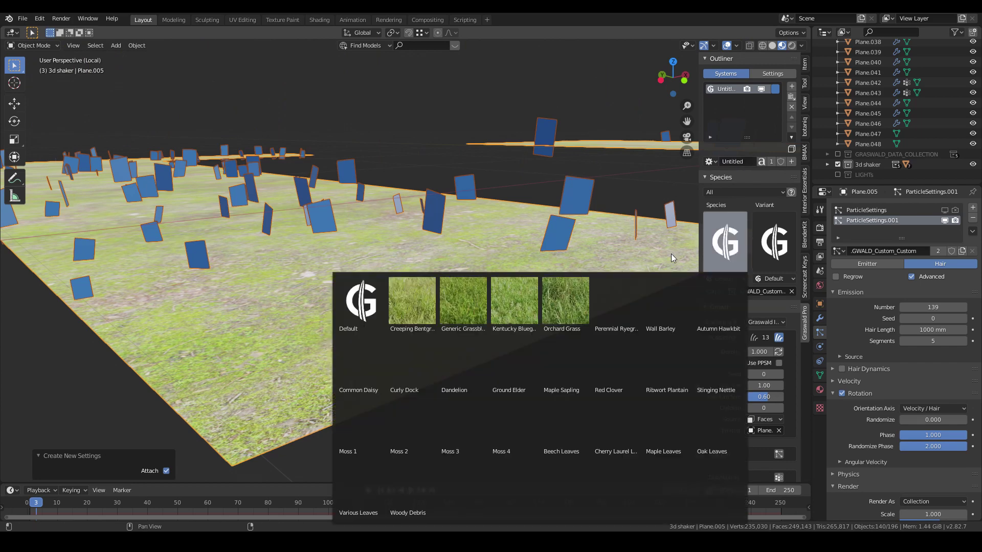
click(459, 304)
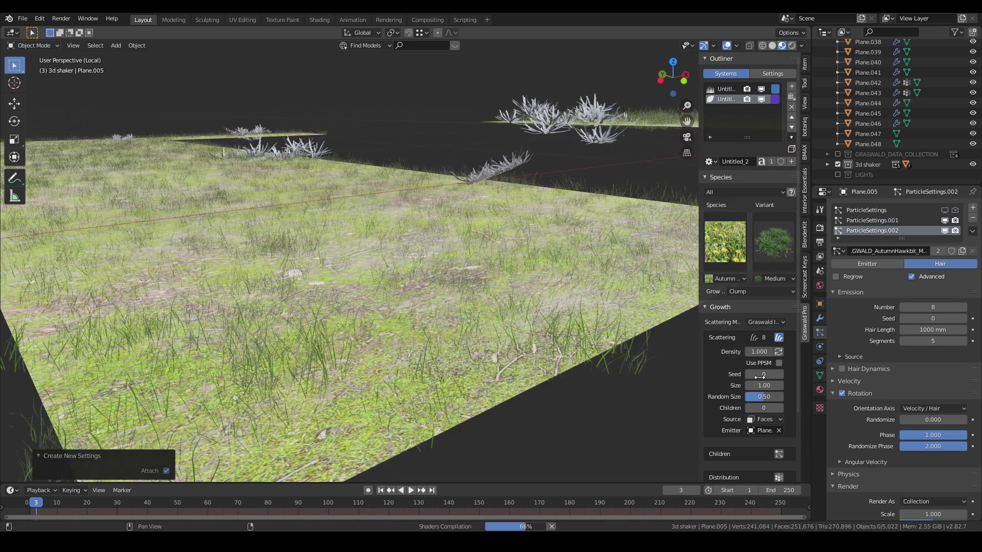
text(0.3)
key(Return)
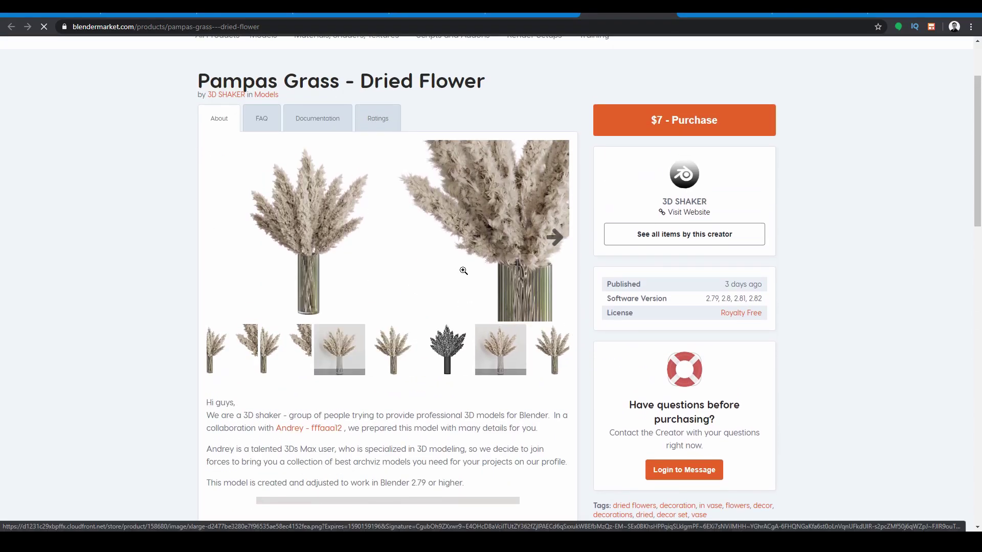
Scroll the Pampas Grass page, then browse the Ikea Kopardal bed gallery and stats.
scroll(463, 271, down, 6)
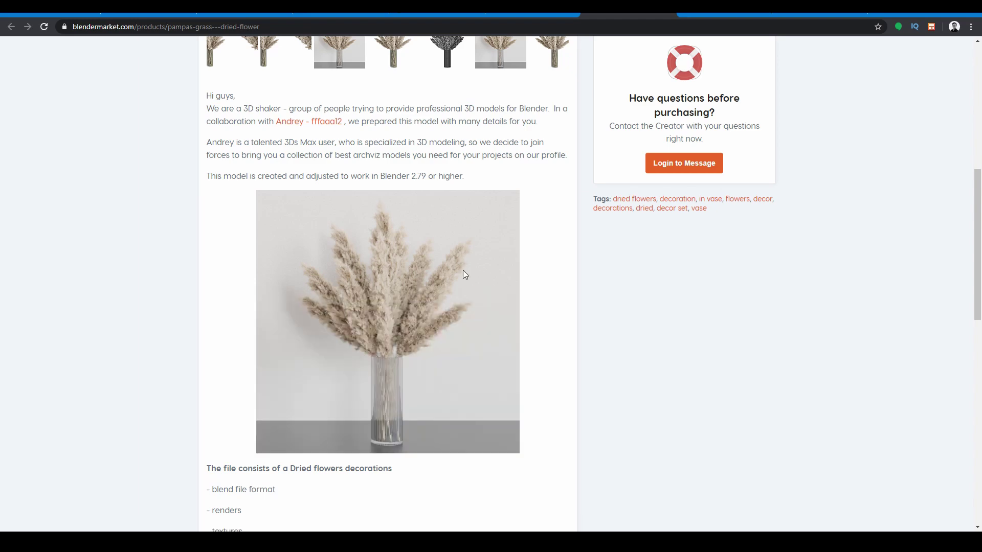
scroll(463, 274, down, 10)
key(alt+Left)
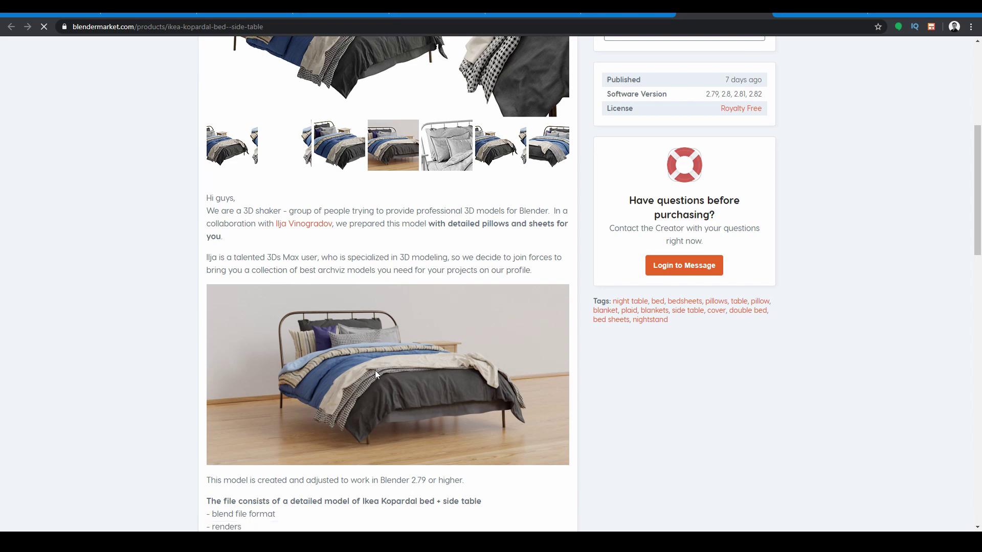
click(400, 168)
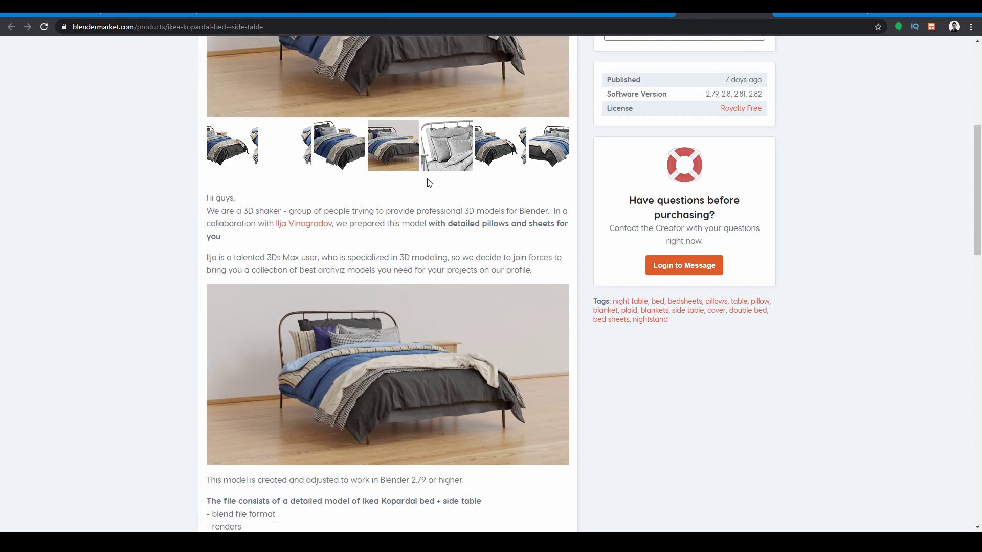
scroll(430, 185, up, 3)
scroll(446, 247, down, 14)
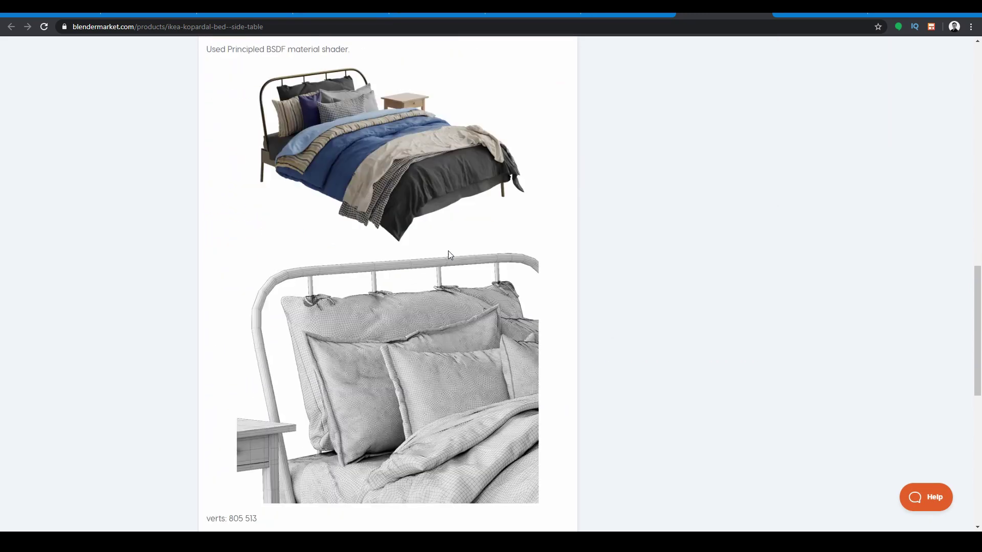
scroll(449, 251, down, 4)
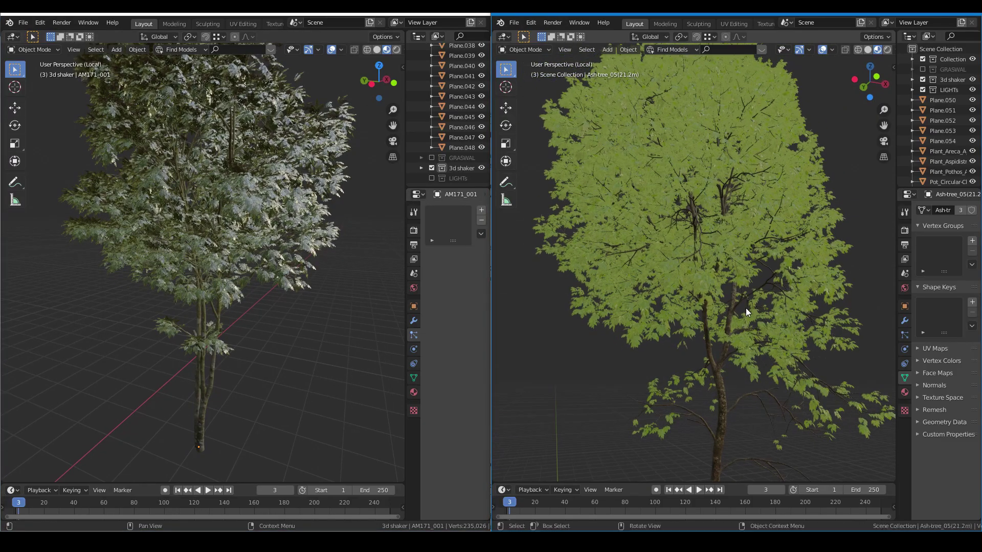
scroll(746, 308, down, 3)
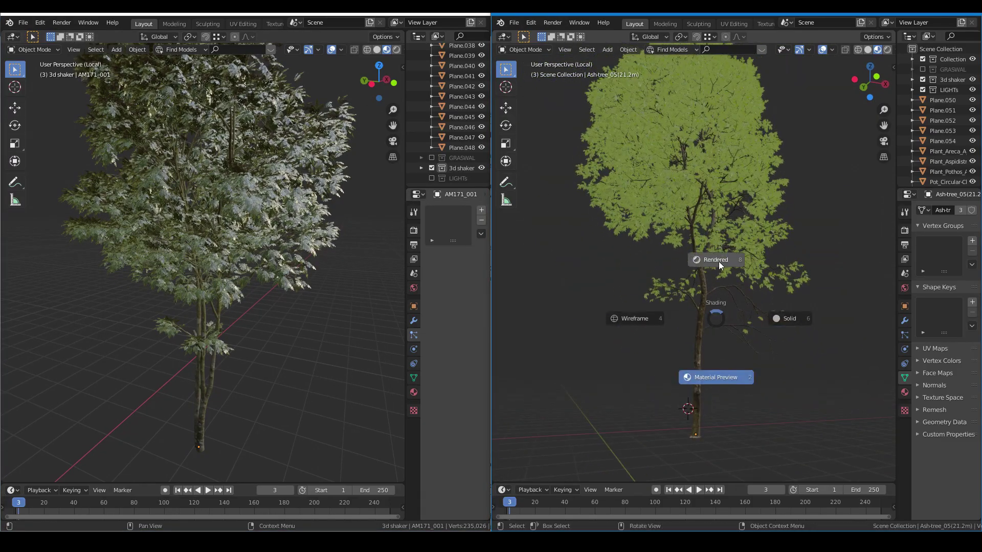
Switch both tree viewports to Rendered shading and orbit each view.
key(z)
click(719, 262)
key(z)
click(299, 303)
middle_drag(626, 320, 646, 345)
middle_drag(348, 314, 320, 339)
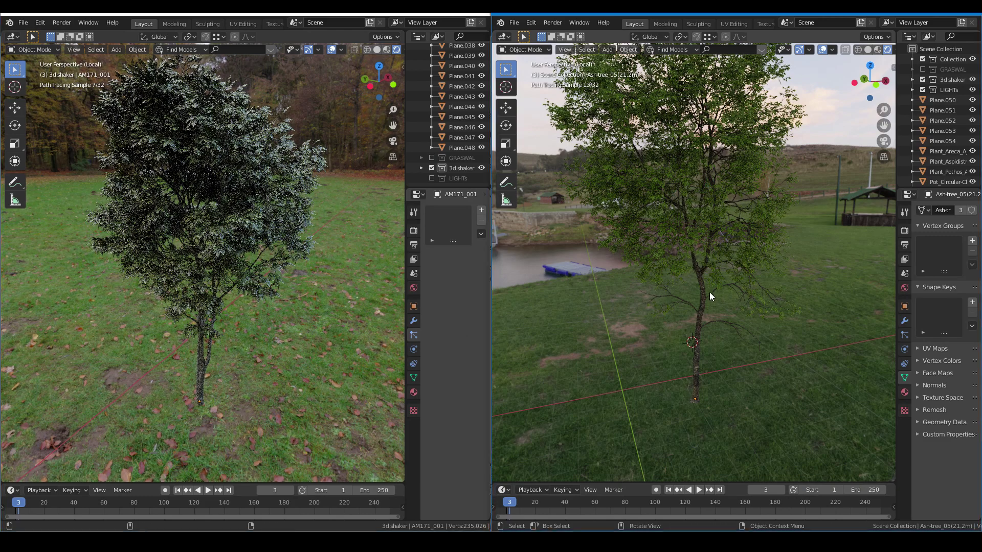
mouse_move(710, 297)
shift+middle_down()
mouse_move(710, 315)
mouse_move(704, 289)
mouse_move(710, 329)
shift+middle_up()
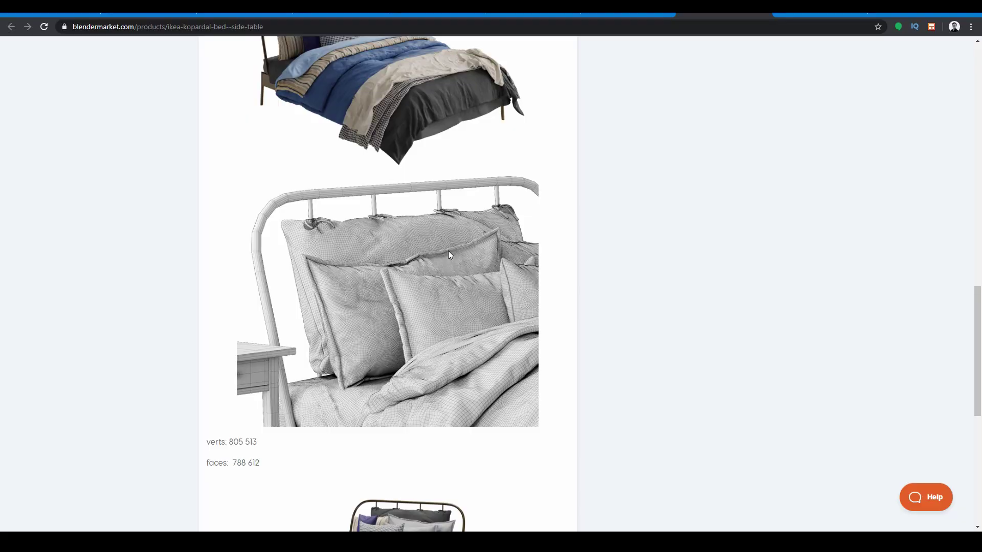
Scroll through the Ninebark bush page and the 3D Shaker product listing.
scroll(449, 253, down, 3)
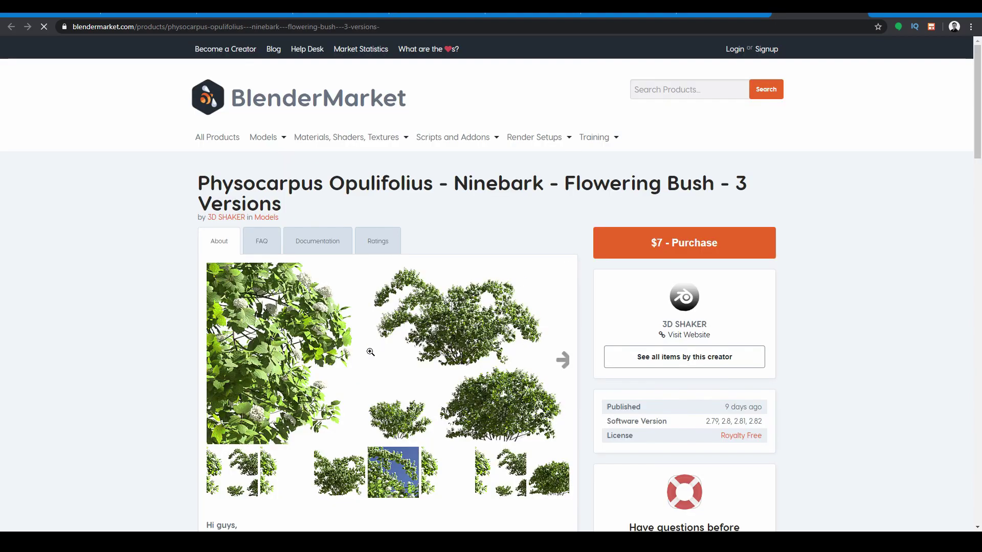
scroll(370, 355, down, 9)
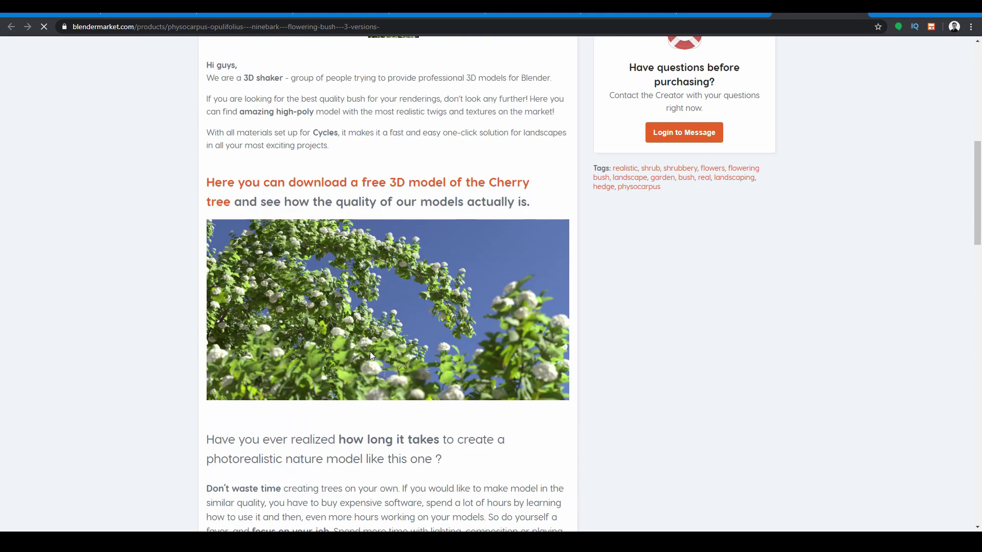
scroll(371, 356, down, 9)
scroll(372, 355, down, 6)
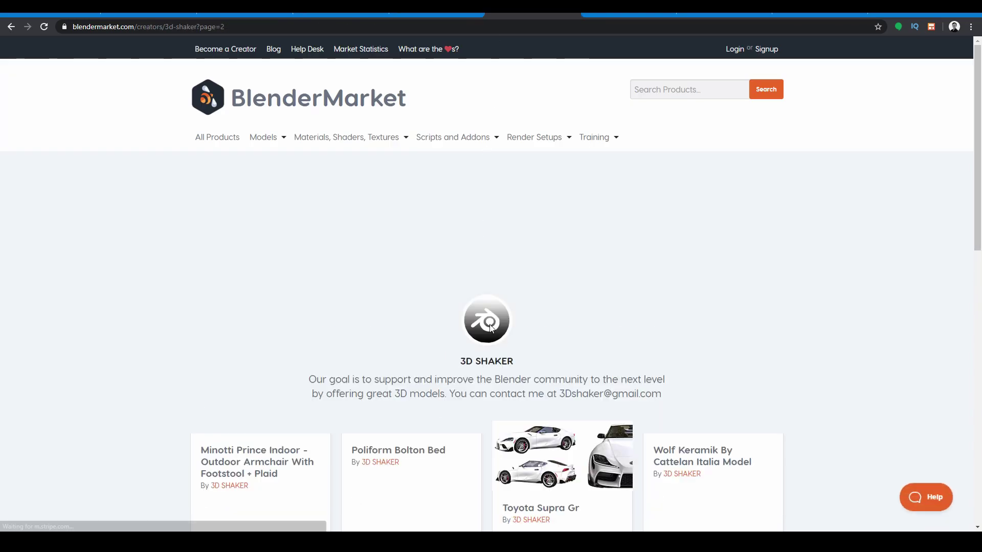
scroll(490, 327, down, 10)
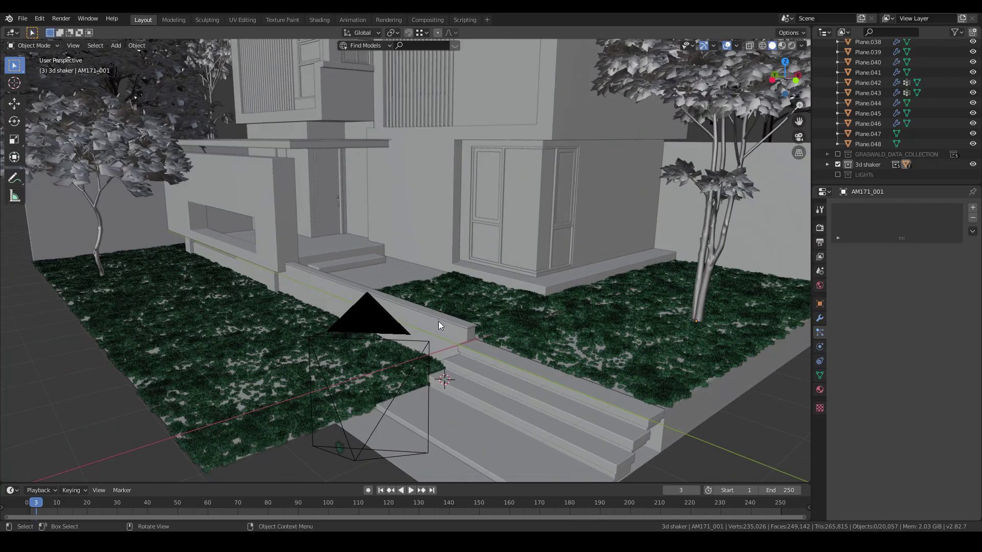
Select the low wall Plane.001 and split the viewport into two 3D views.
click(333, 273)
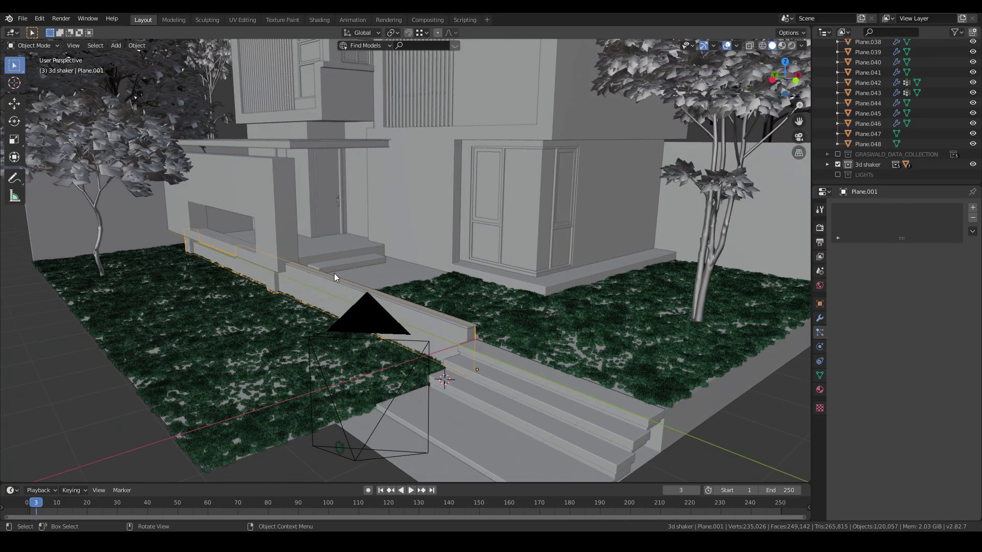
drag(2, 29, 386, 41)
Turn the left area into the Shader Editor and pan to the Wall material's texture nodes.
click(12, 32)
click(37, 104)
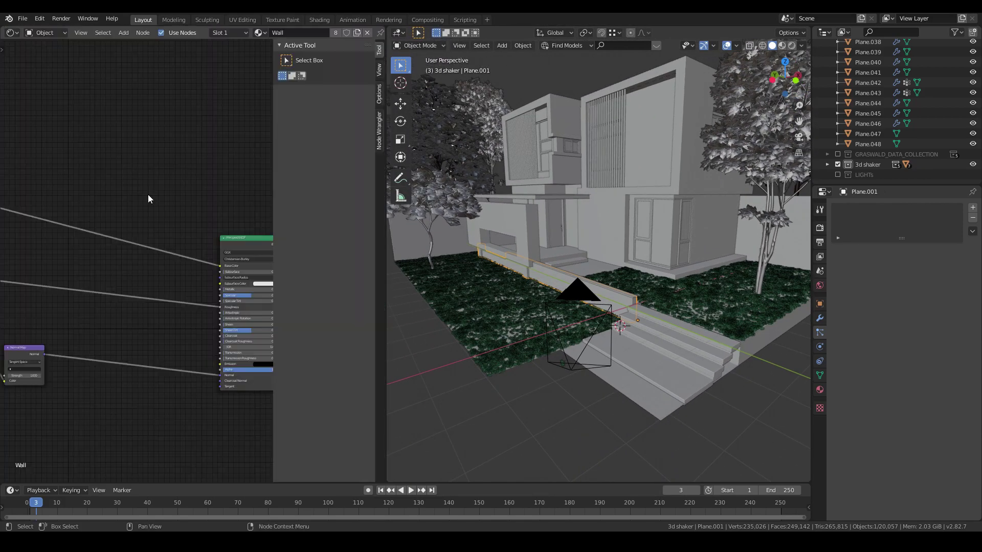
key(n)
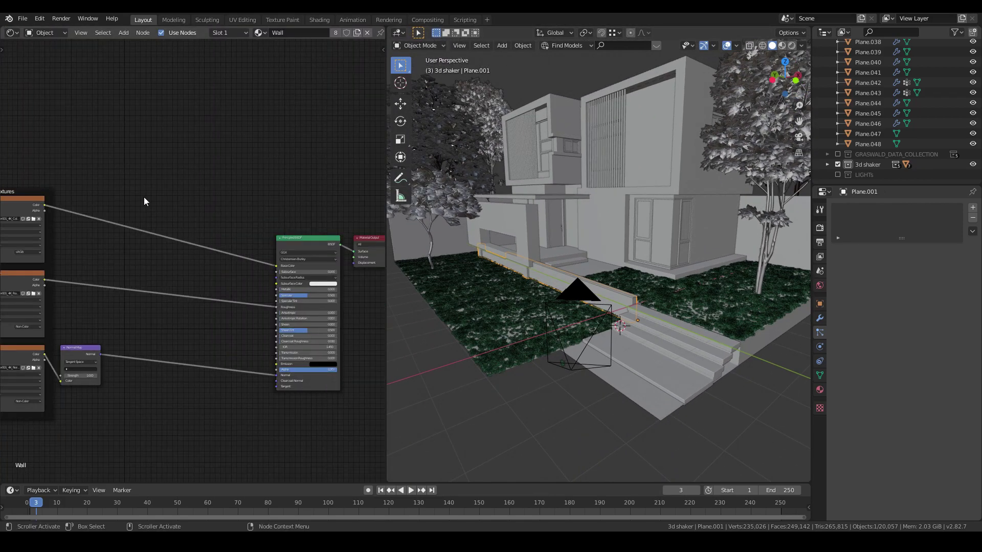
middle_drag(141, 190, 212, 193)
scroll(697, 354, up, 3)
scroll(698, 355, down, 2)
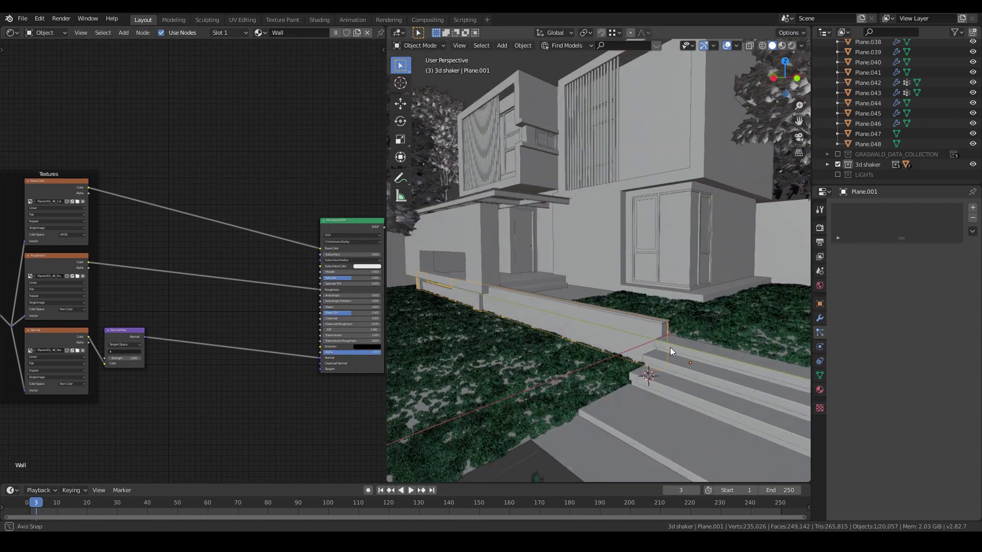
Add an Ambient Occlusion node above the wall's texture nodes.
key(shift+a)
mouse_move(110, 97)
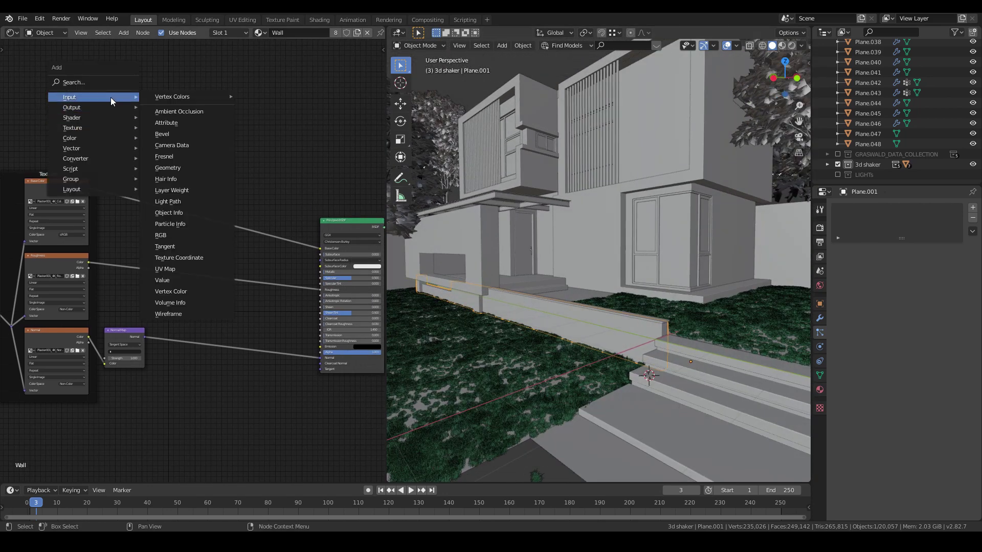
click(170, 96)
click(97, 100)
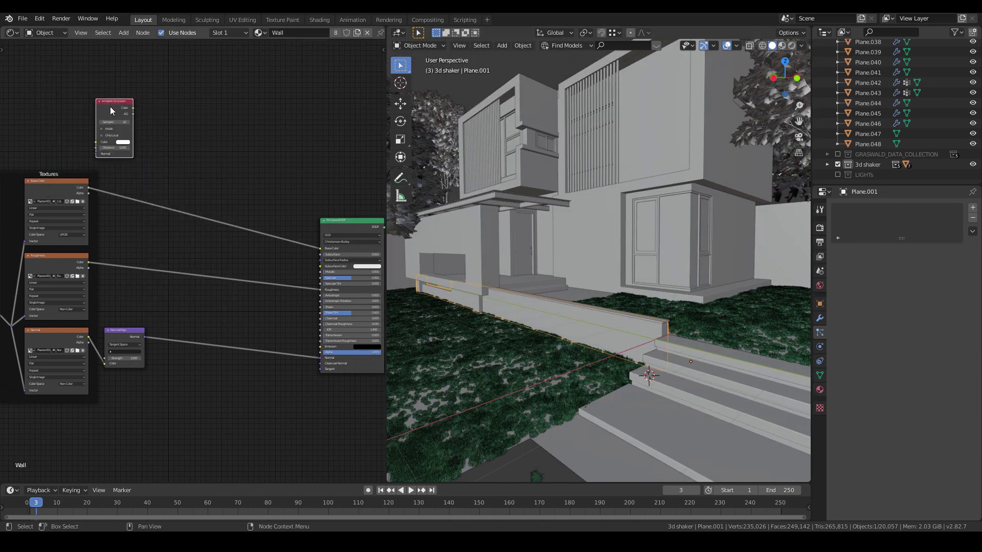
scroll(153, 109, up, 3)
middle_drag(147, 122, 147, 189)
Add a Bright Contrast node beside it, fed by the Ambient Occlusion output.
key(shift+a)
mouse_move(131, 206)
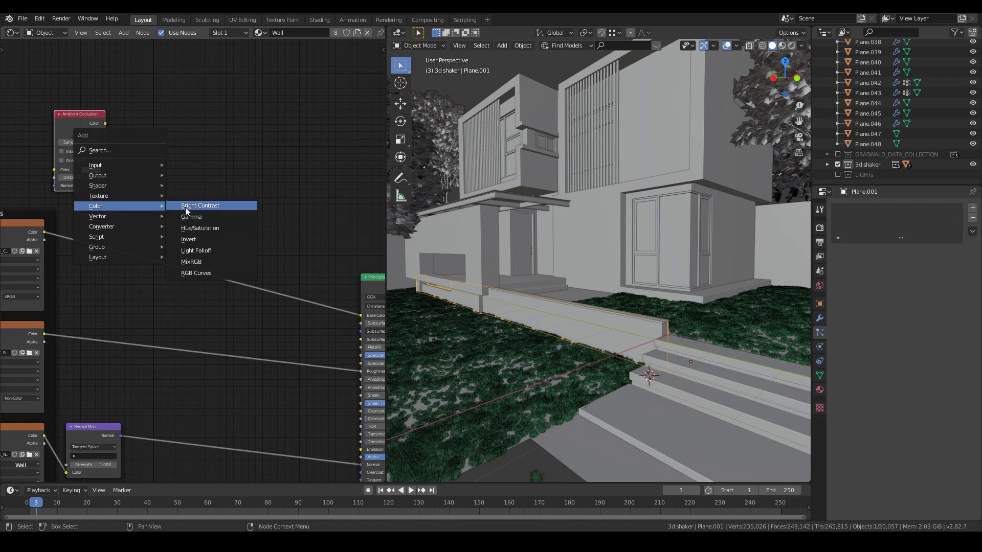
click(185, 206)
click(155, 146)
drag(105, 132, 161, 143)
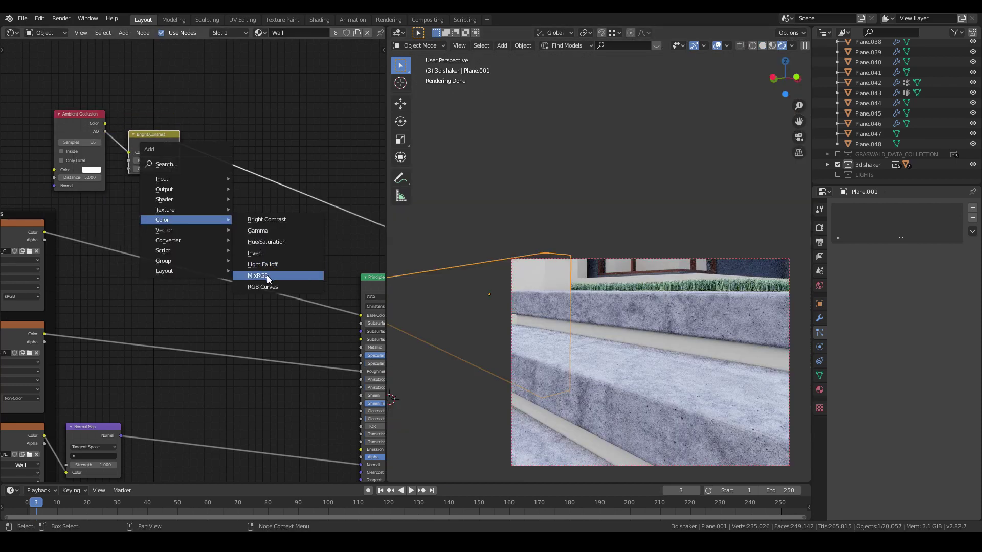
Insert a MixRGB node into the Base Color link and set its blend mode to Multiply.
click(267, 275)
click(253, 232)
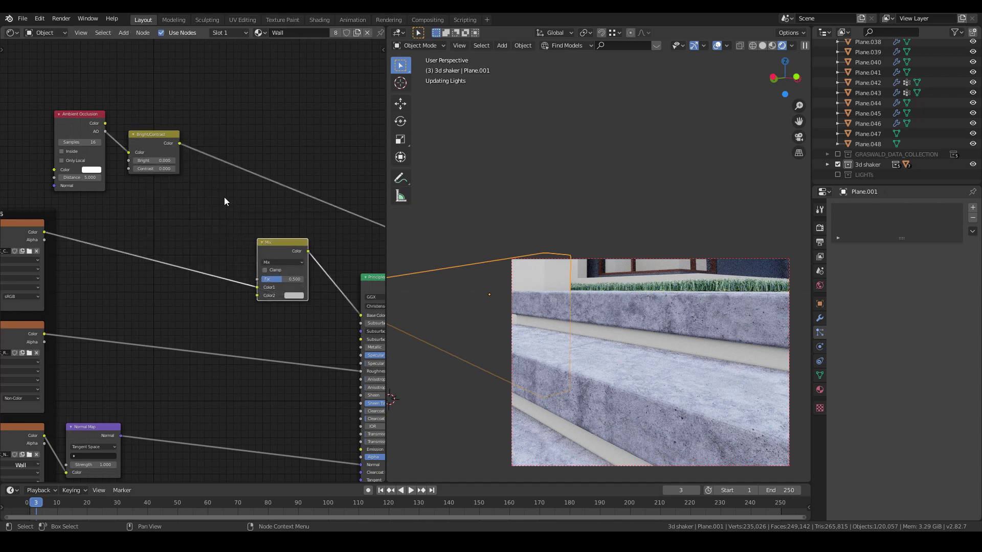
click(275, 262)
click(282, 289)
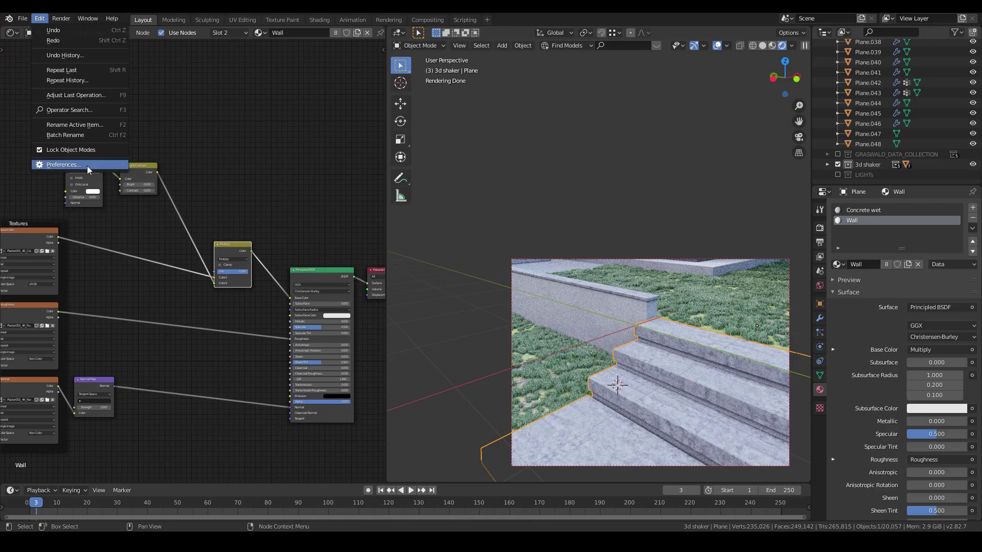
Preview 36.jpg and Multiply, then link 36.jpg into AO Color and Multiply into Roughness.
click(87, 165)
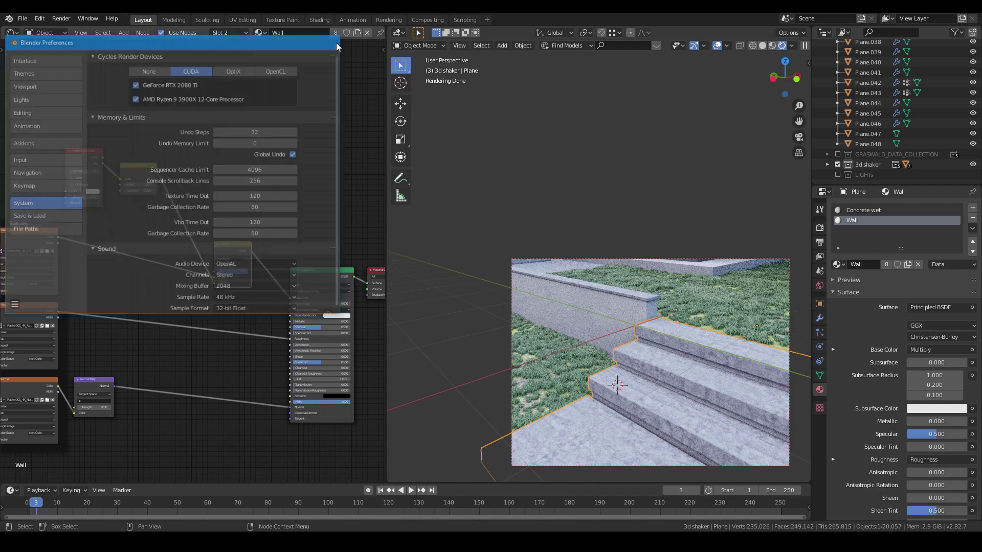
click(330, 41)
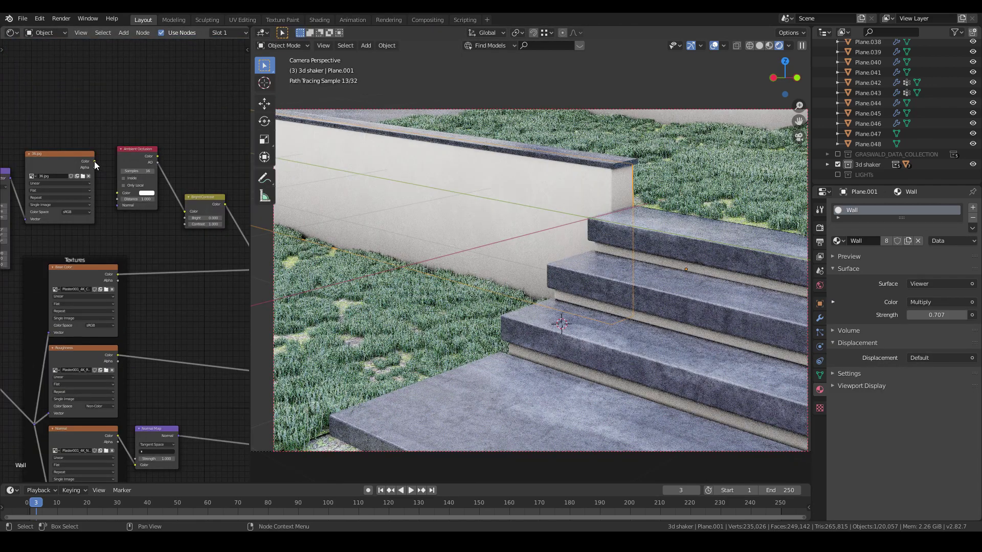
ctrl+shift+click(94, 161)
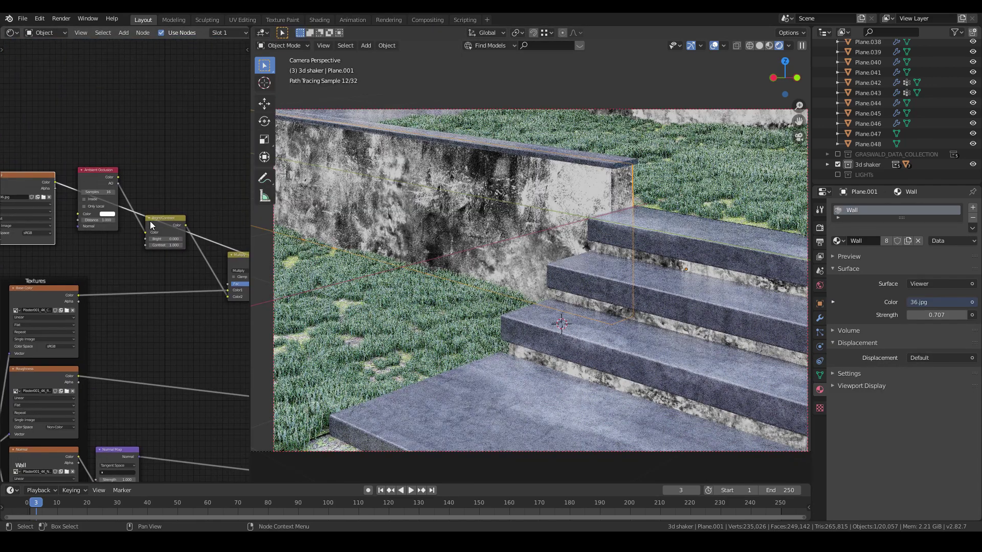
ctrl+shift+click(228, 255)
drag(54, 179, 78, 221)
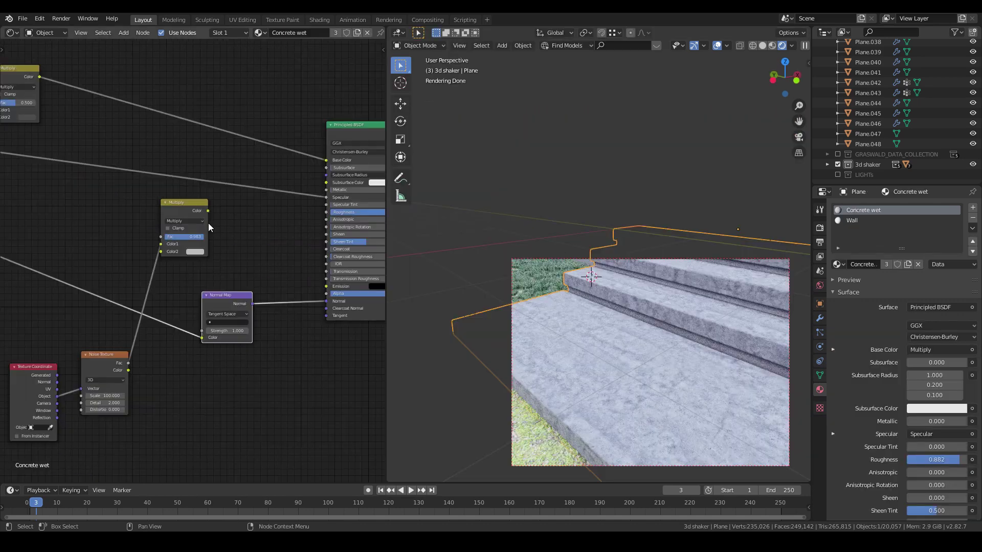
drag(208, 210, 326, 211)
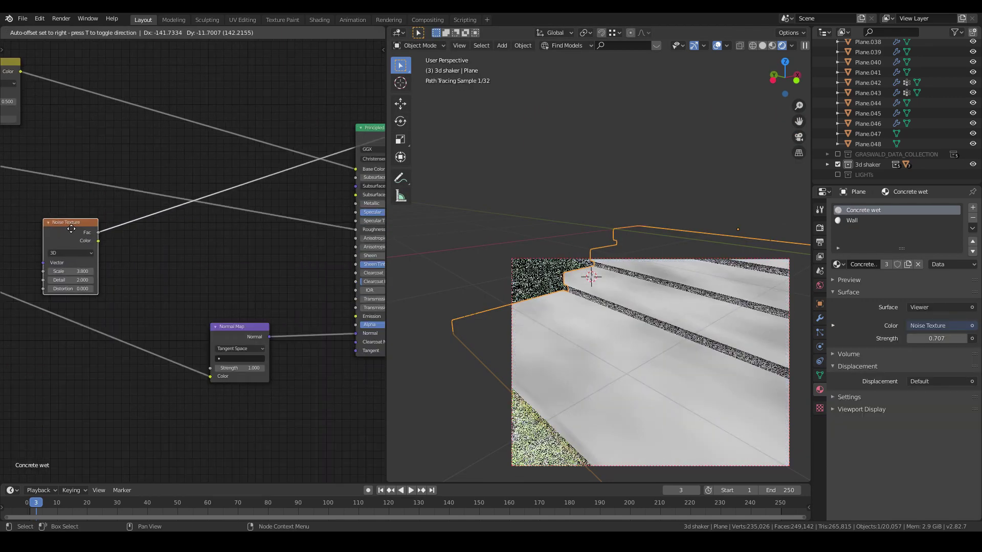
Insert a ColorRamp after the Noise Texture and link it into both Multiply nodes' Color2.
key(shift+a)
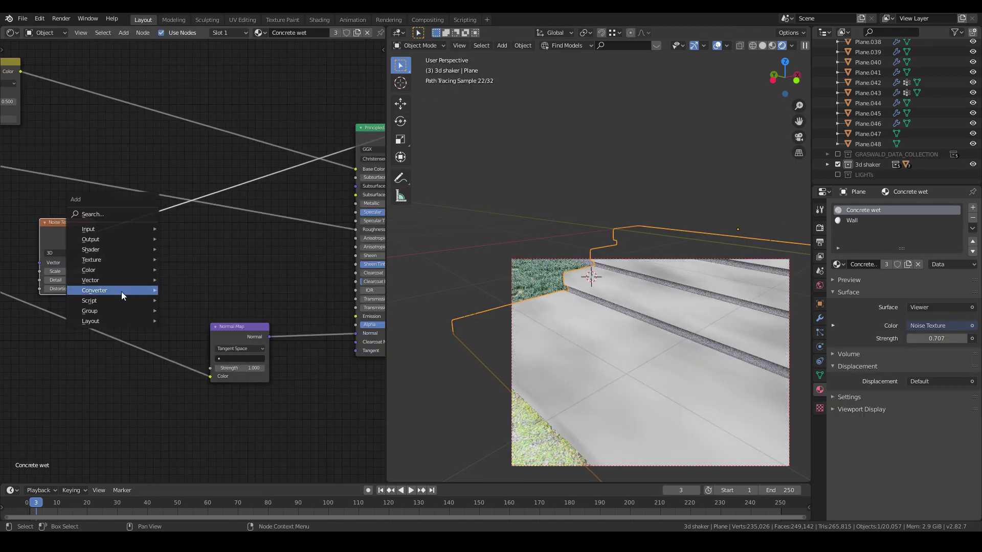
click(183, 314)
click(146, 256)
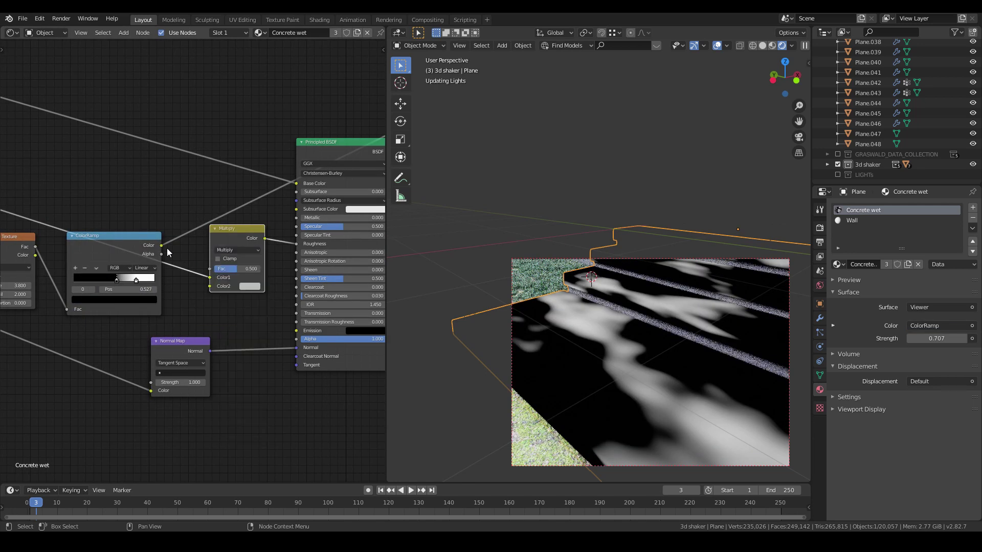
drag(164, 246, 214, 290)
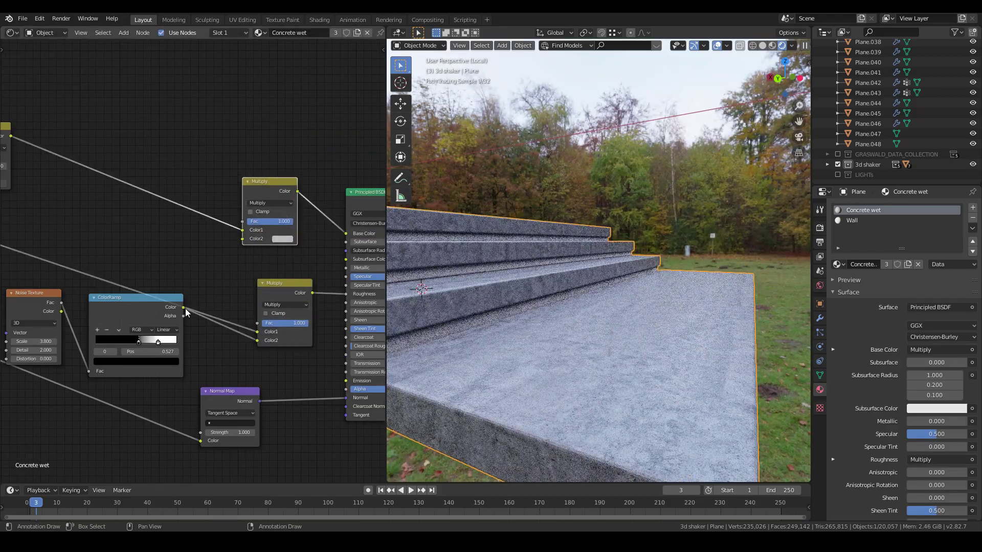
drag(184, 308, 243, 238)
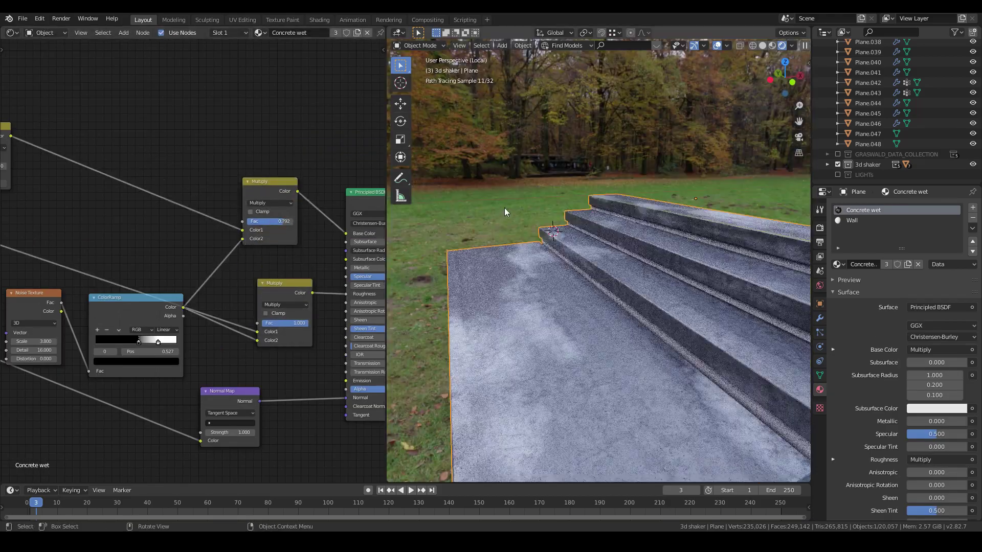
Deselect the stairs and orbit out to view them against the environment.
click(524, 220)
middle_drag(526, 284, 504, 245)
scroll(516, 265, down, 5)
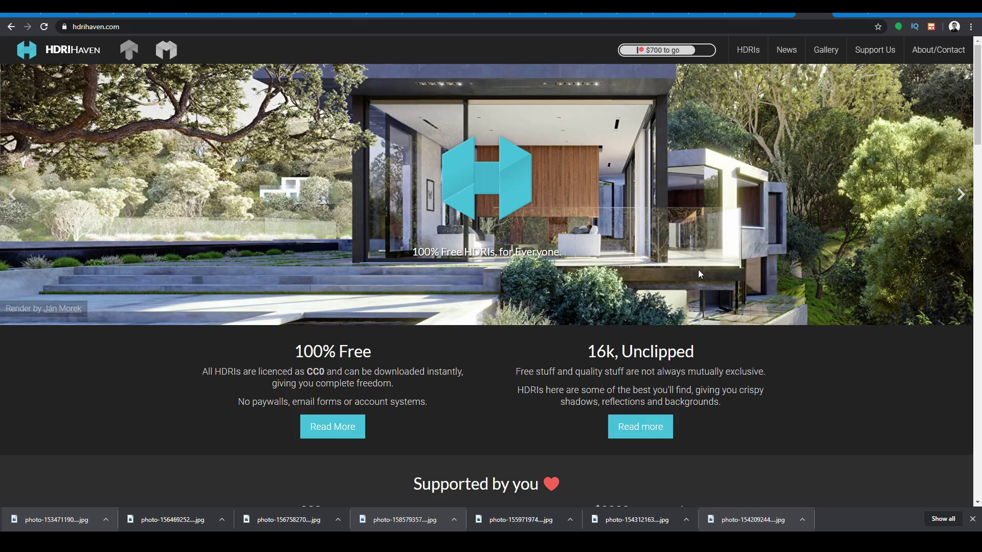
Browse the HDRI Haven library, filter to Skies, and open the Spiaggia di Mondello HDRI page.
click(750, 54)
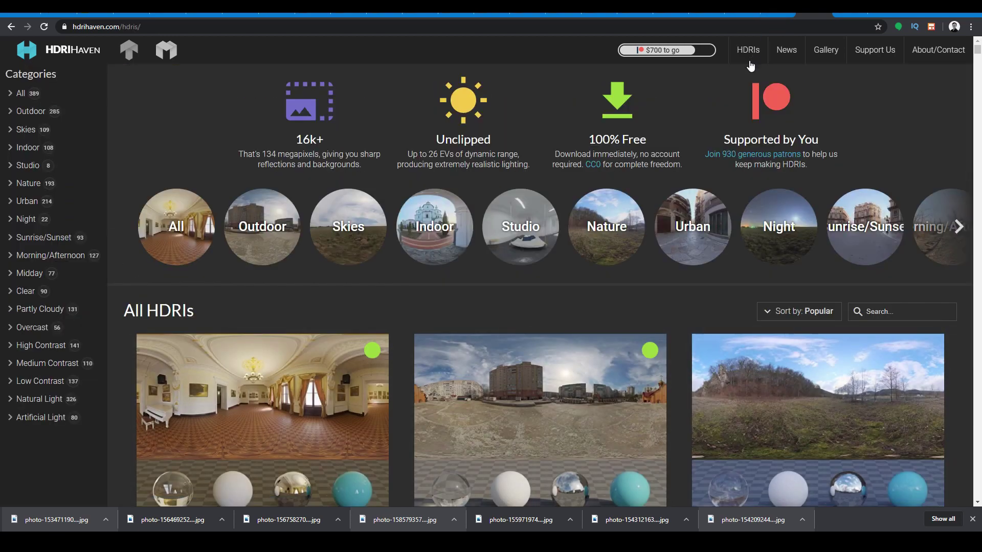
scroll(660, 137, down, 5)
scroll(661, 137, down, 7)
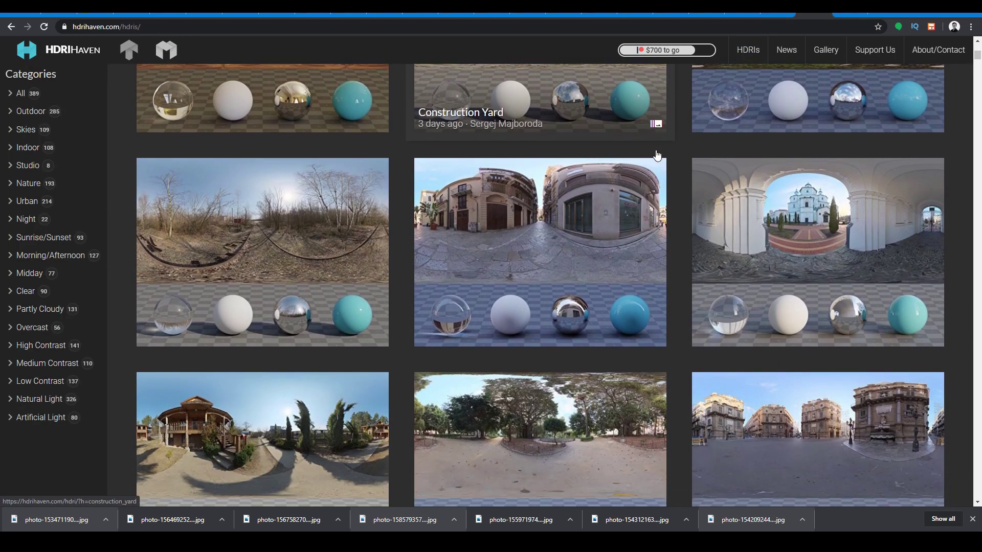
scroll(657, 155, down, 8)
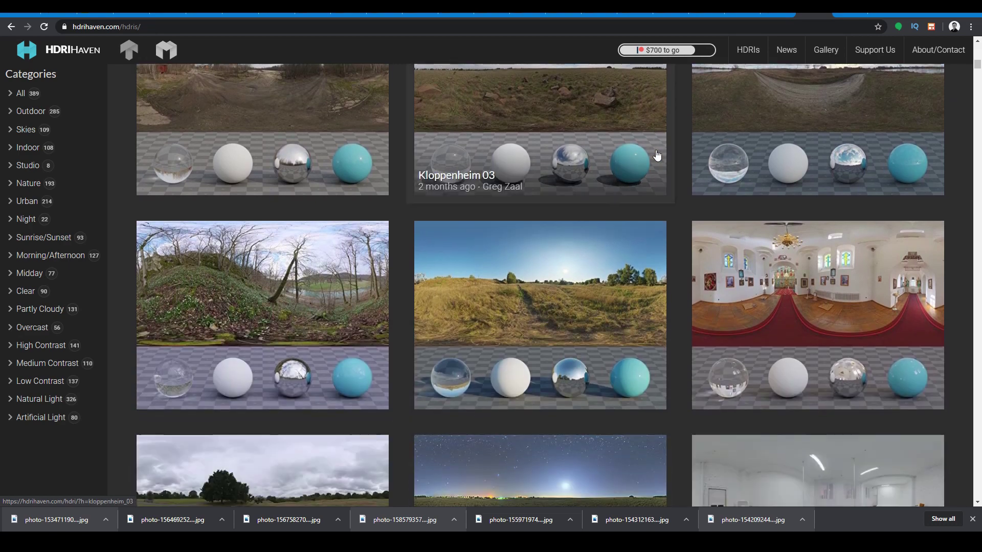
click(26, 130)
scroll(687, 197, down, 4)
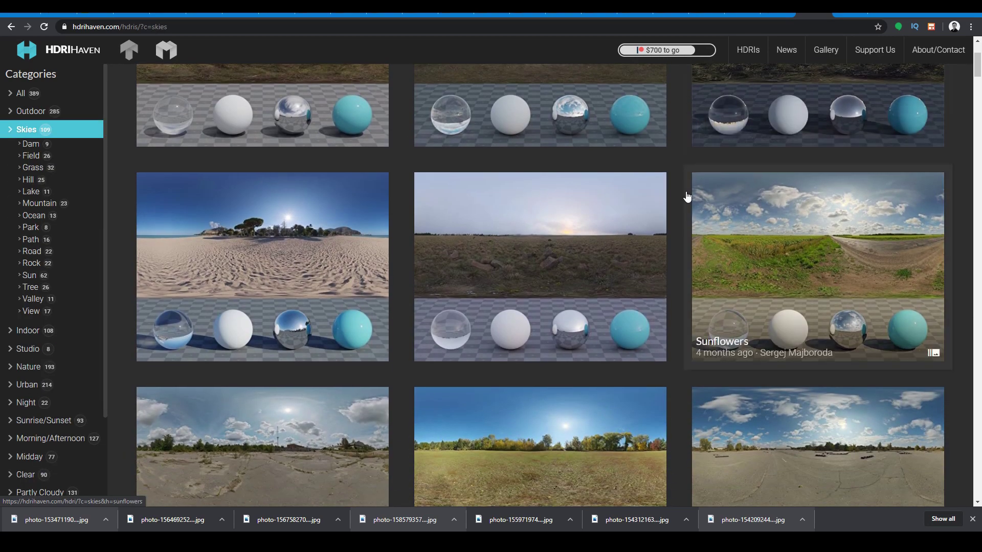
scroll(686, 197, down, 10)
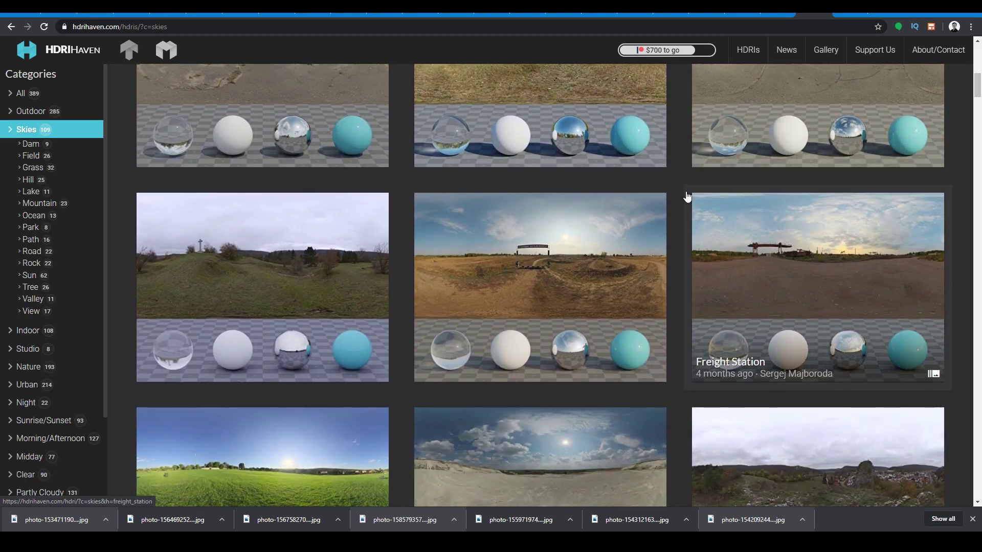
scroll(685, 193, down, 3)
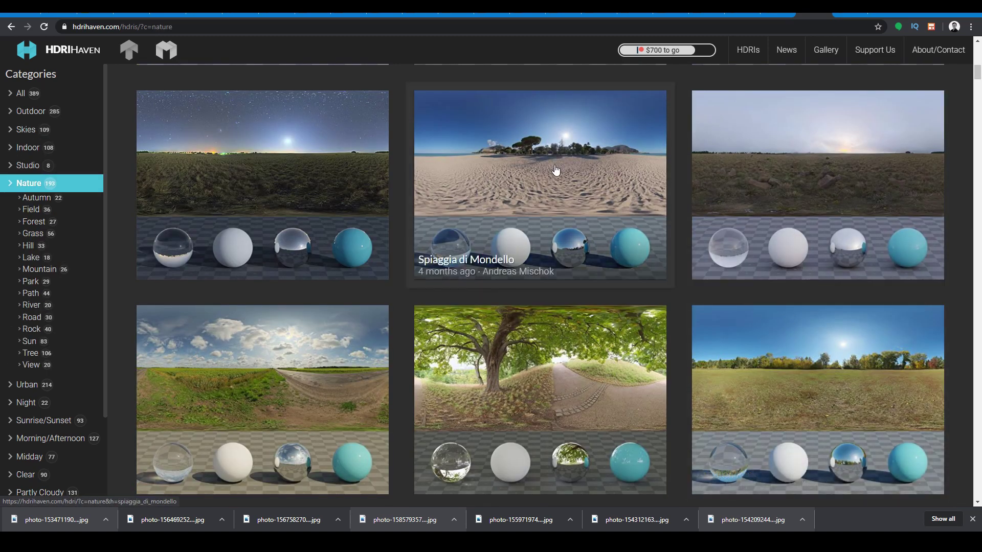
click(556, 170)
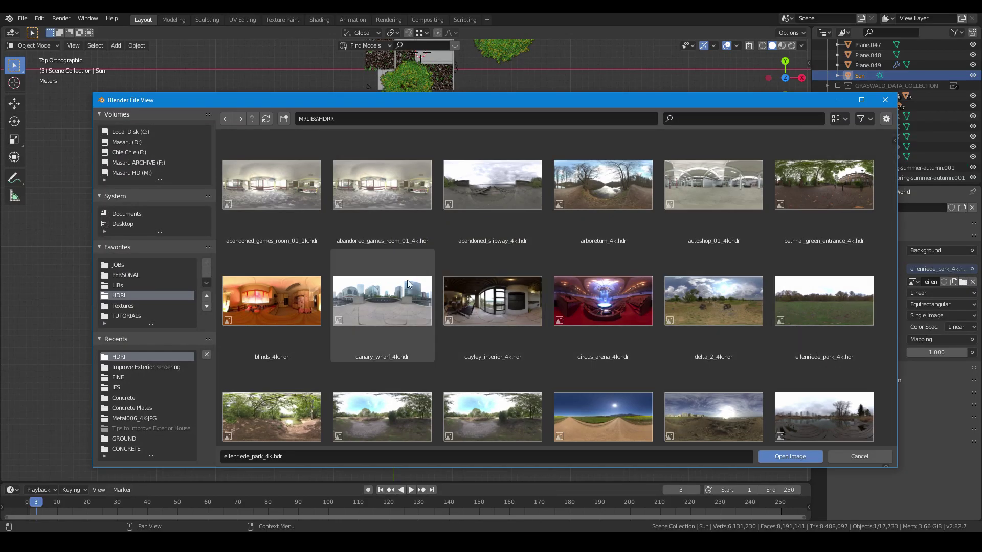
Load small_harbor_01_4k.hdr from the HDRI folder as the World environment texture.
scroll(474, 353, down, 2)
scroll(475, 353, down, 5)
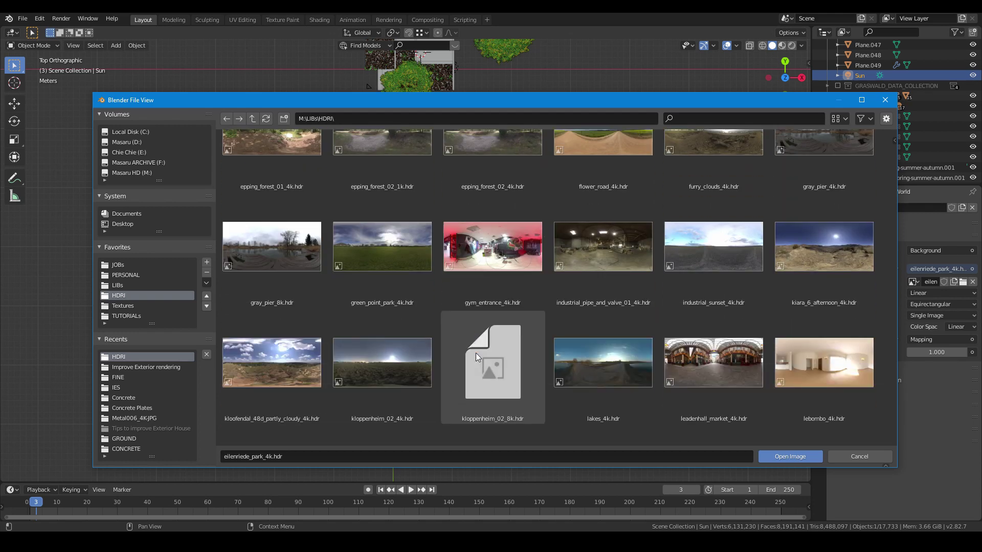
scroll(476, 353, down, 5)
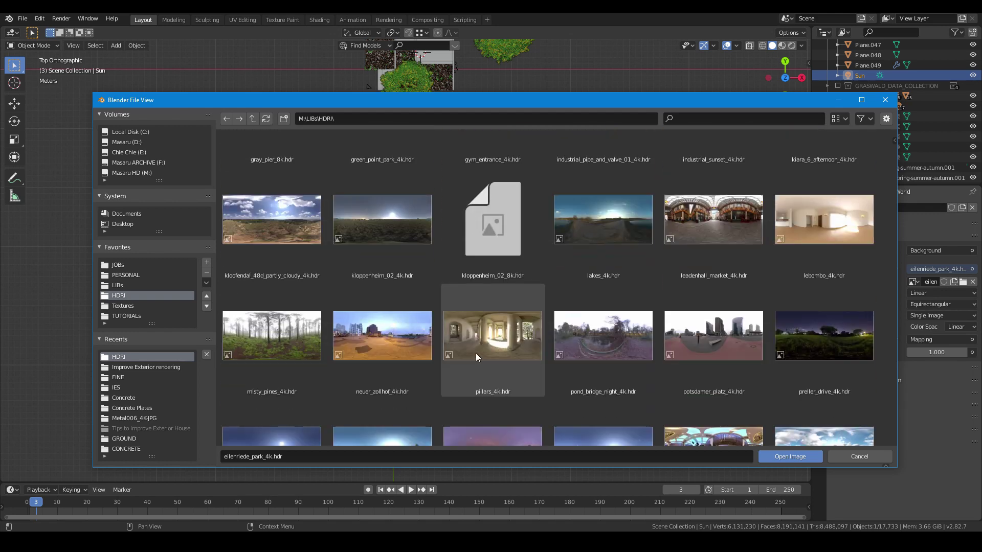
scroll(476, 353, down, 3)
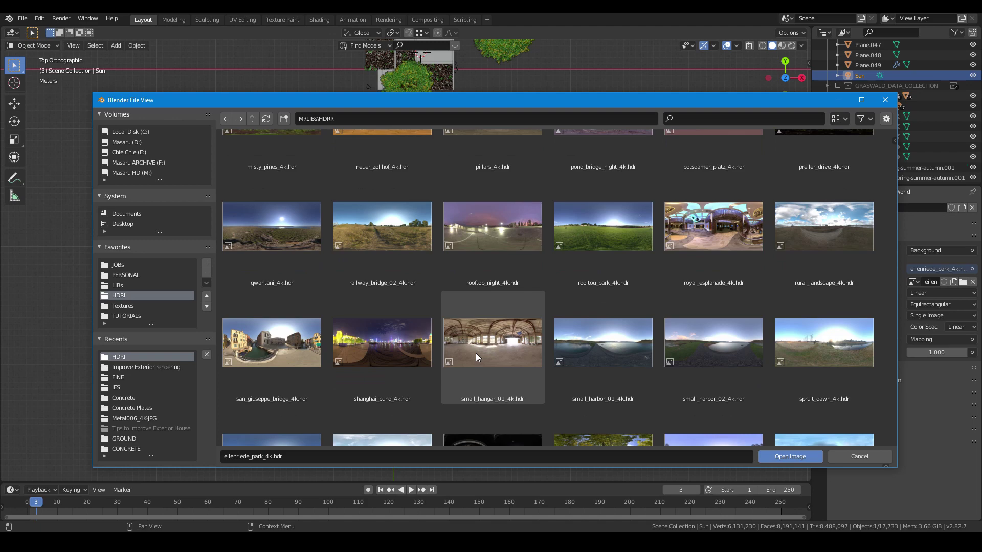
double_click(606, 346)
scroll(448, 328, up, 3)
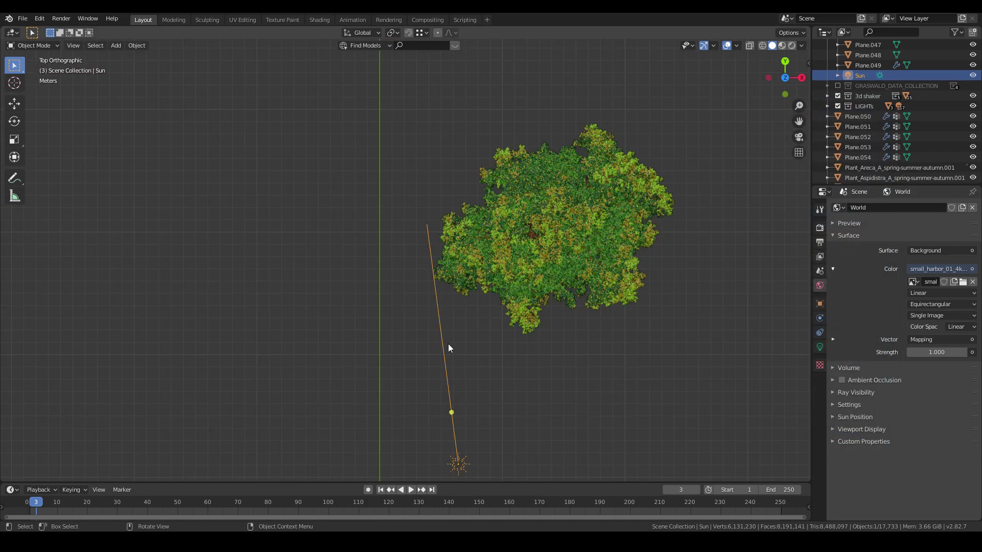
Orbit to the trees and house and set the Sun Position rotation to about -10°.
scroll(450, 348, down, 1)
middle_drag(449, 348, 493, 293)
click(494, 295)
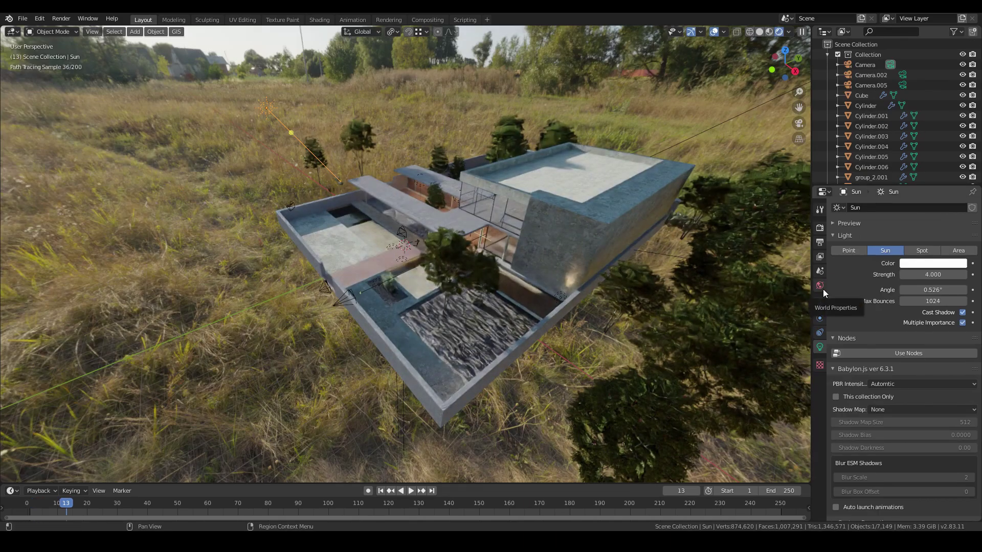
click(824, 289)
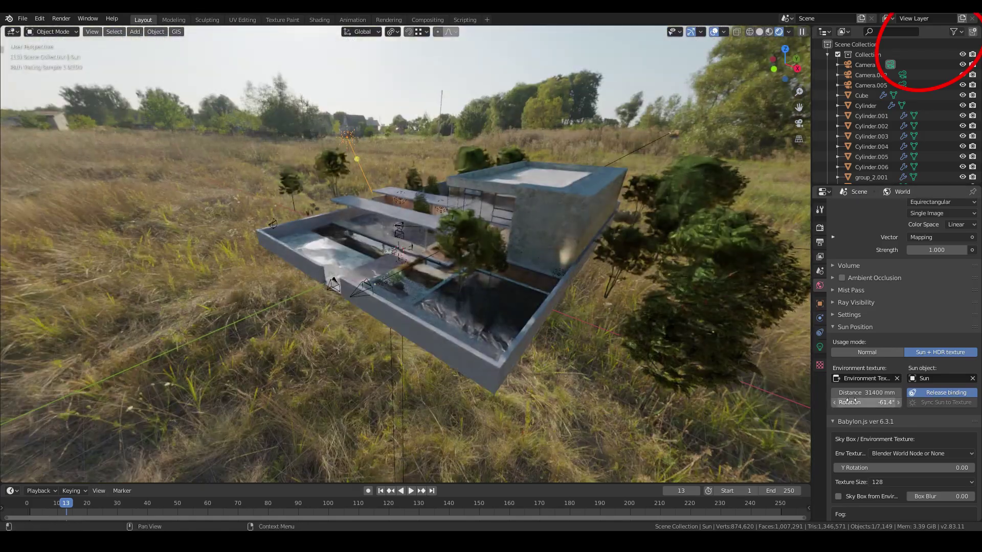
drag(866, 402, 899, 402)
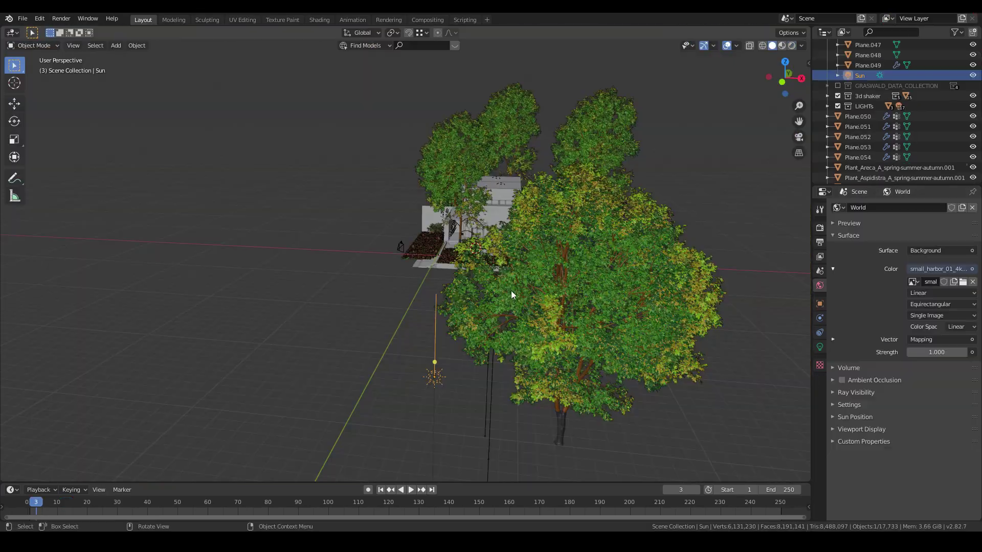
Move the large ash tree about 1.1 m along negative X.
click(512, 292)
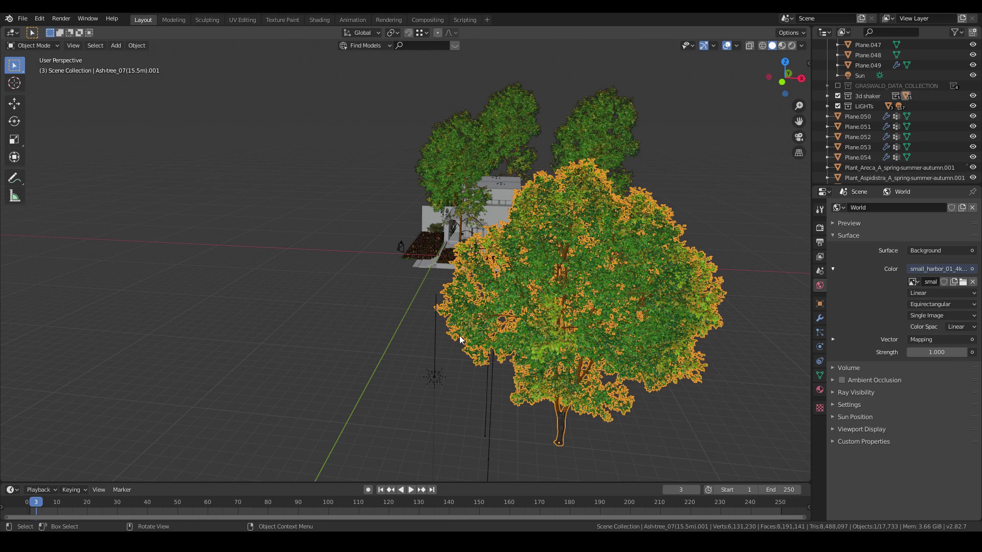
key(g)
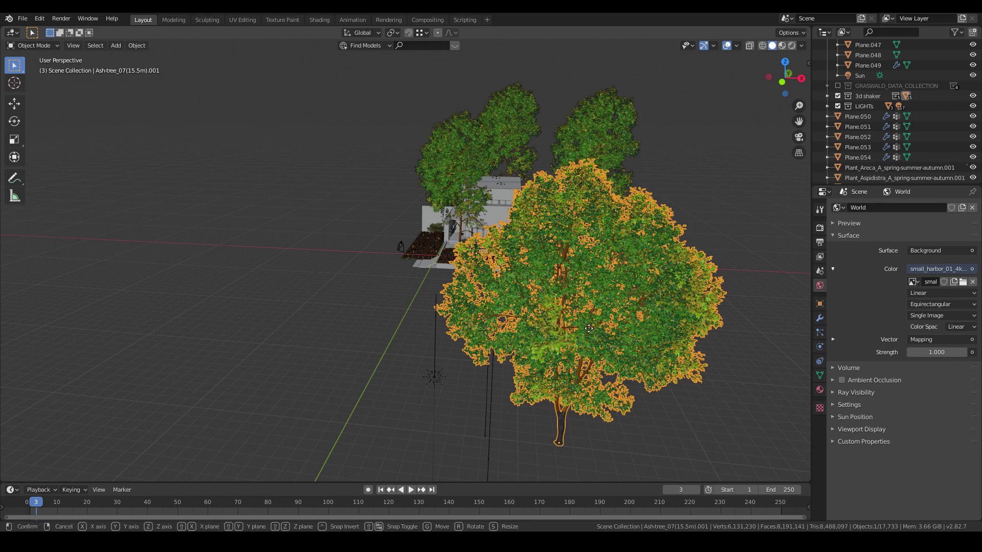
click(442, 346)
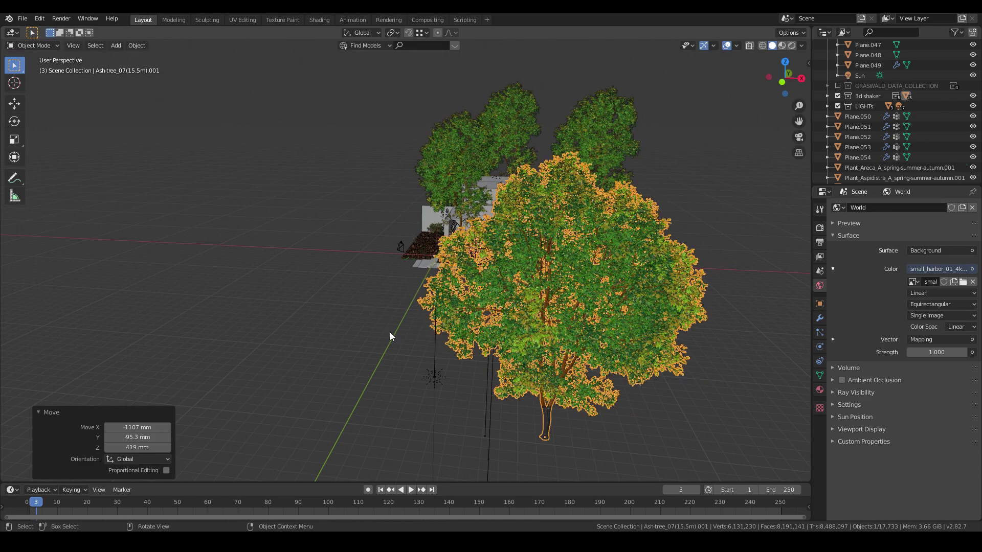